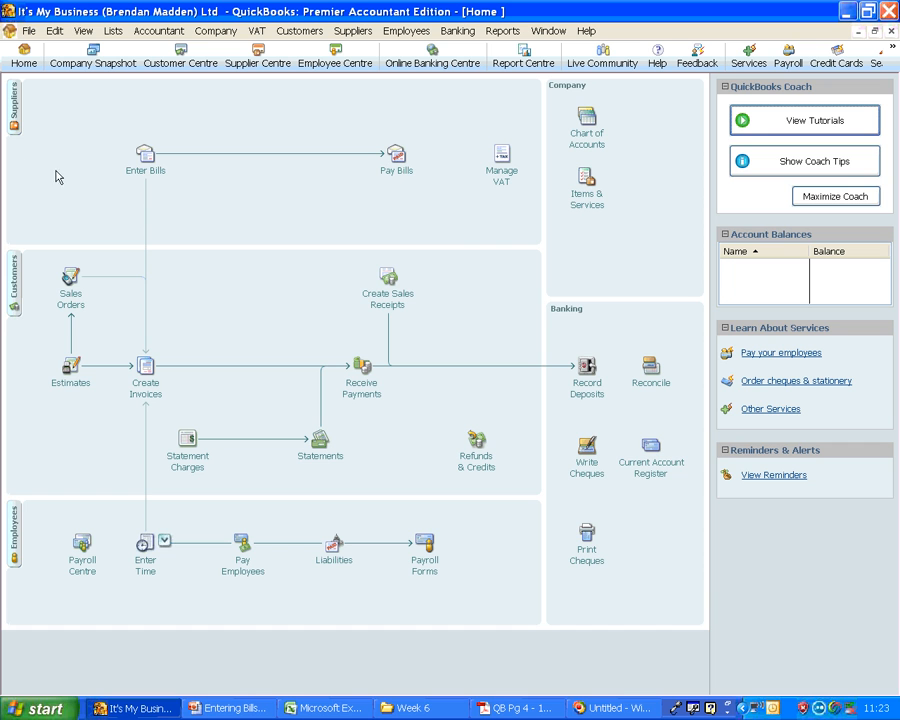
# Open the Enter Bills form and view the list of accounts available for the first expense line
pyautogui.click(146, 160)
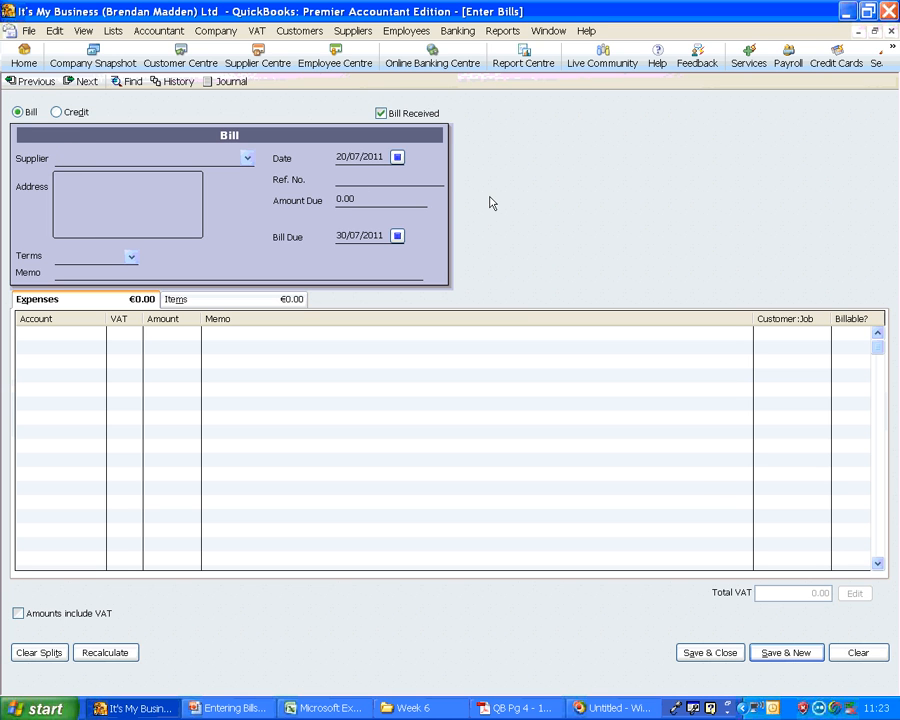
pyautogui.click(64, 337)
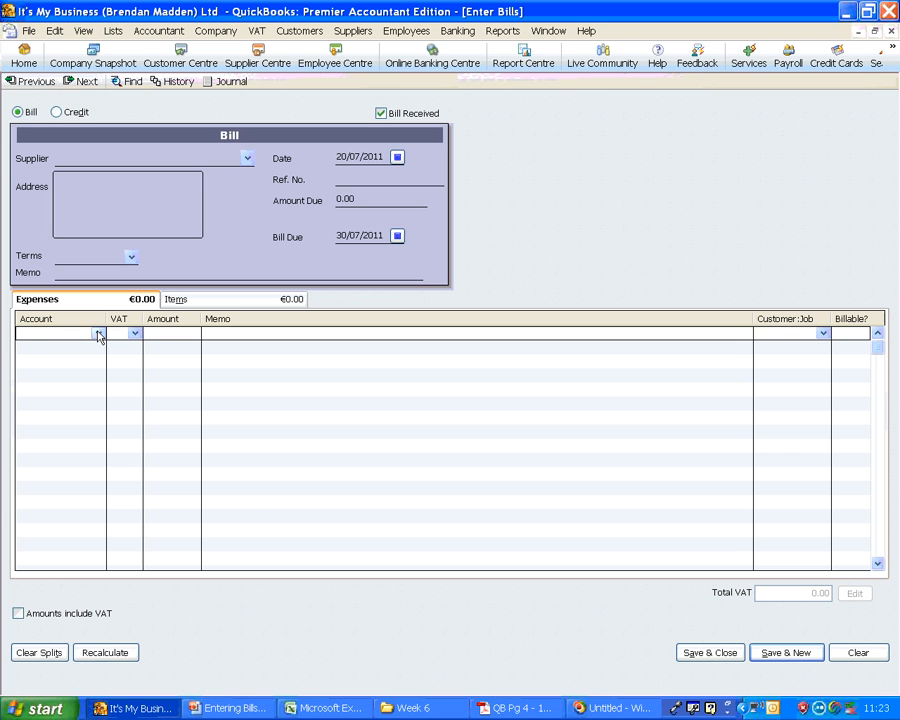
pyautogui.click(99, 335)
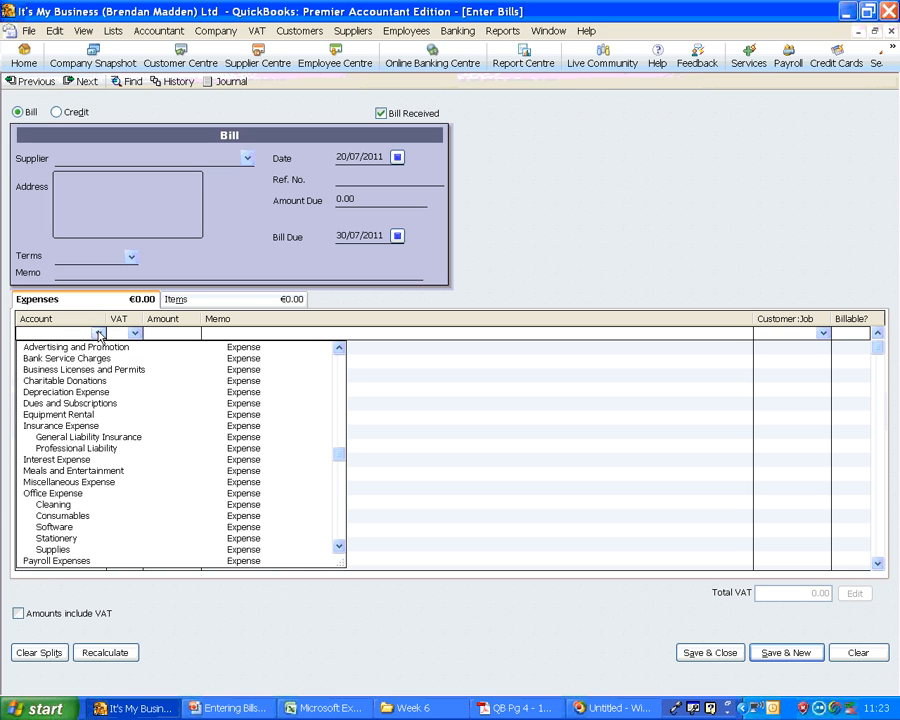
pyautogui.click(99, 335)
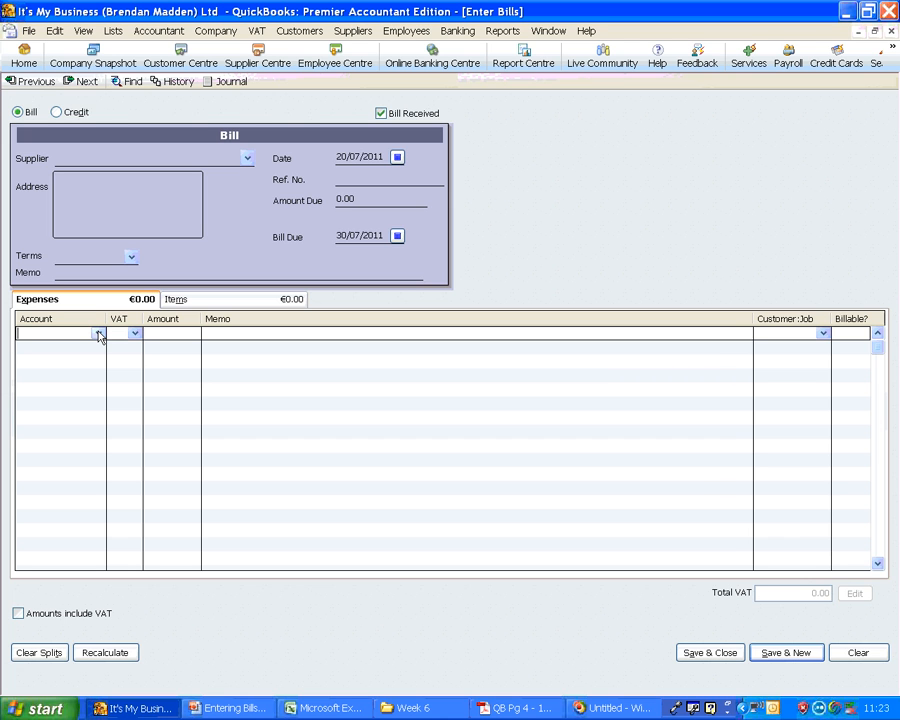
# Switch to the supplier invoices PDF in Acrobat and examine the first invoice's number, date, net amount, VAT and total due
pyautogui.click(499, 710)
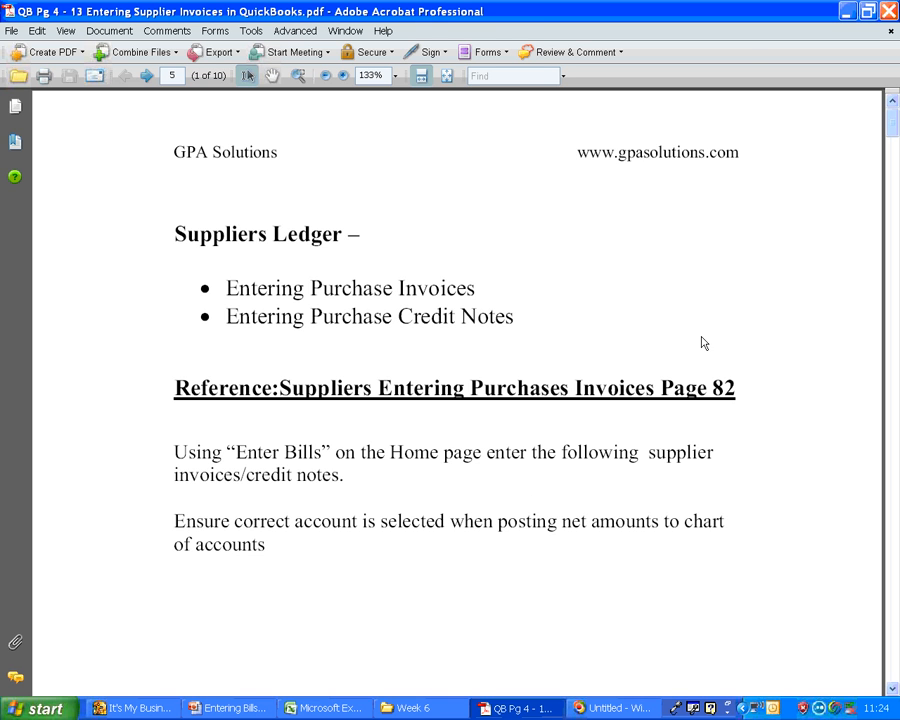
pyautogui.scroll(-6, 703, 343)
pyautogui.scroll(-10, 703, 343)
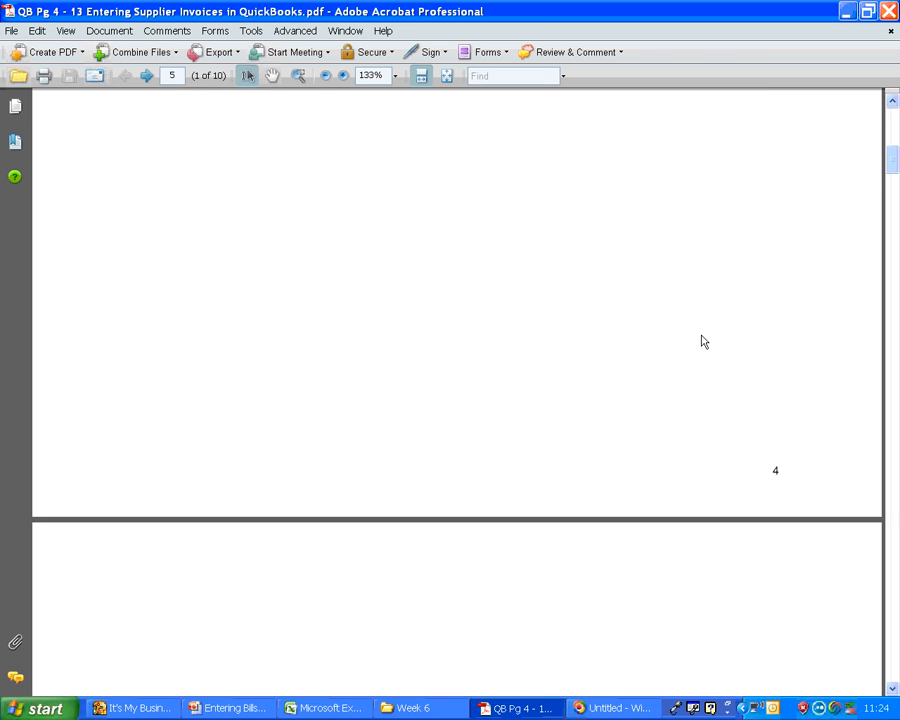
pyautogui.scroll(-7, 703, 342)
pyautogui.scroll(-9, 703, 341)
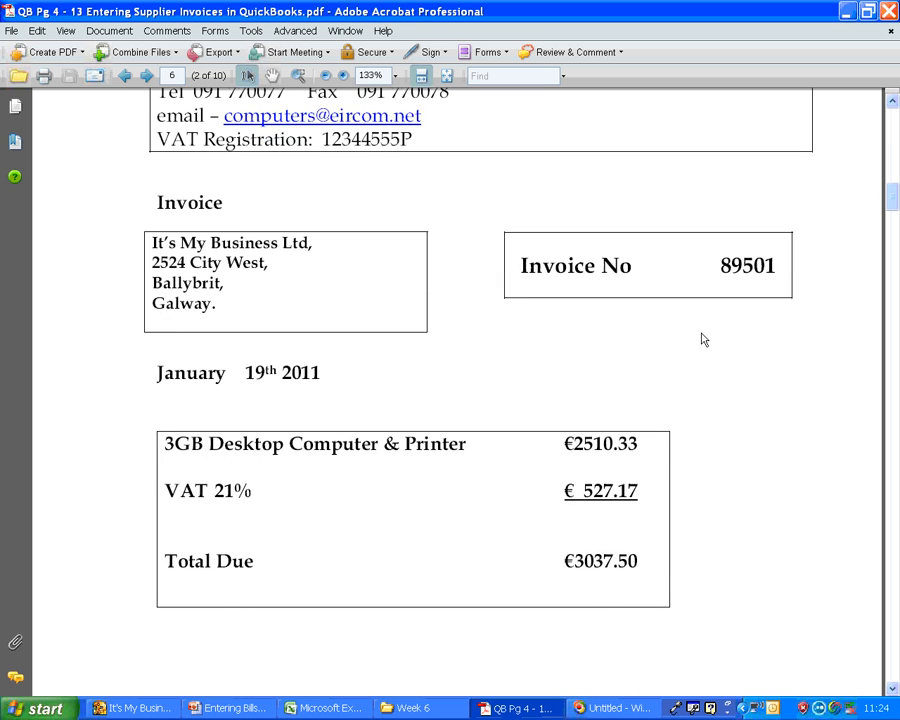
pyautogui.scroll(1, 703, 340)
pyautogui.scroll(1, 640, 302)
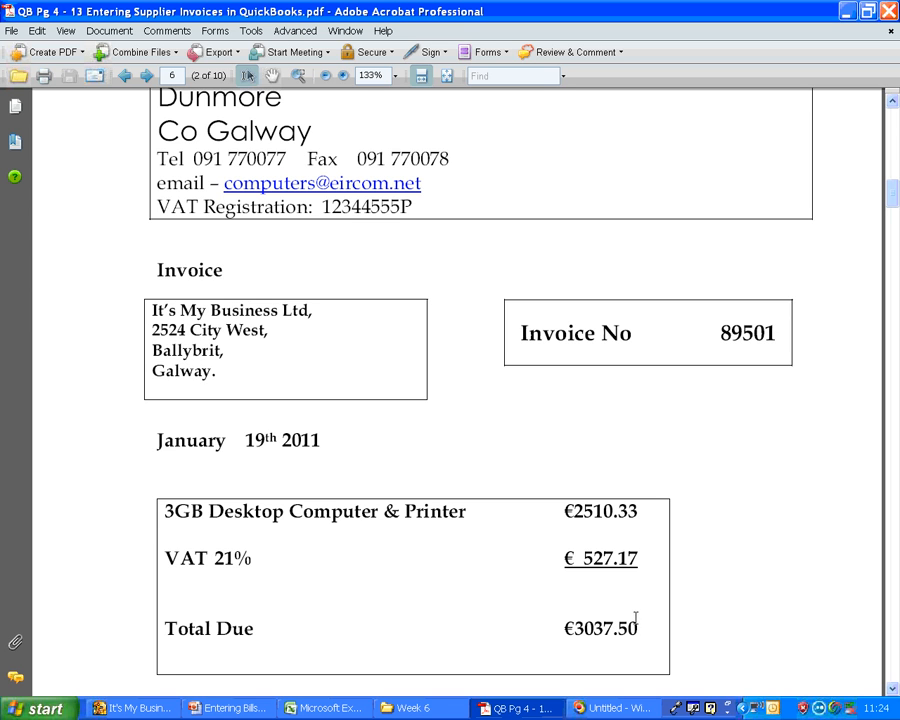
# Switch to the Purchases Day Book in Excel and enter date 19.01.11 and name EZPZ Computers in row 6
pyautogui.click(332, 708)
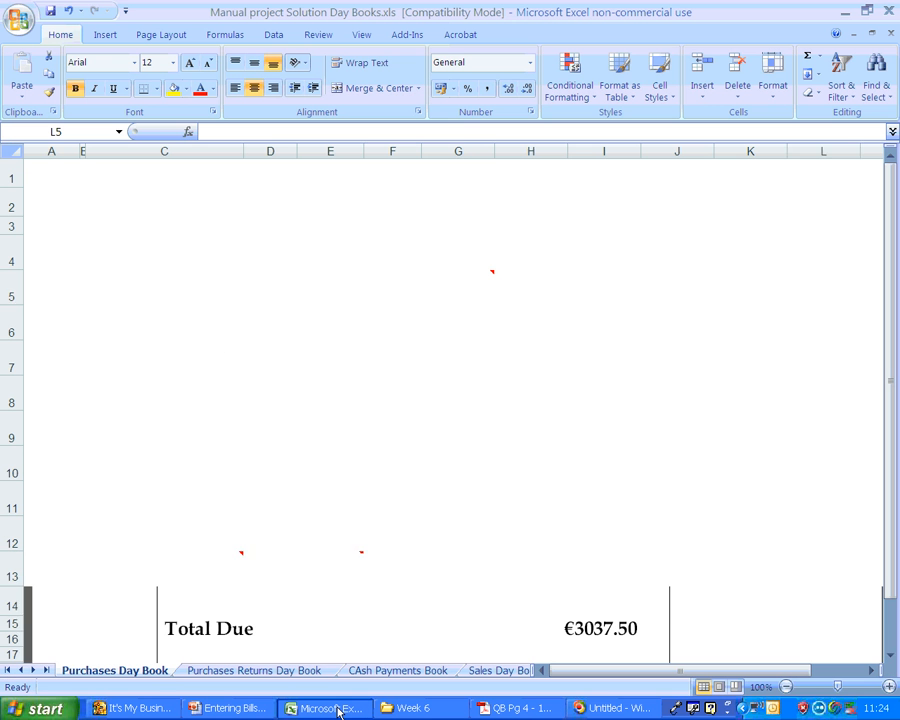
pyautogui.click(65, 320)
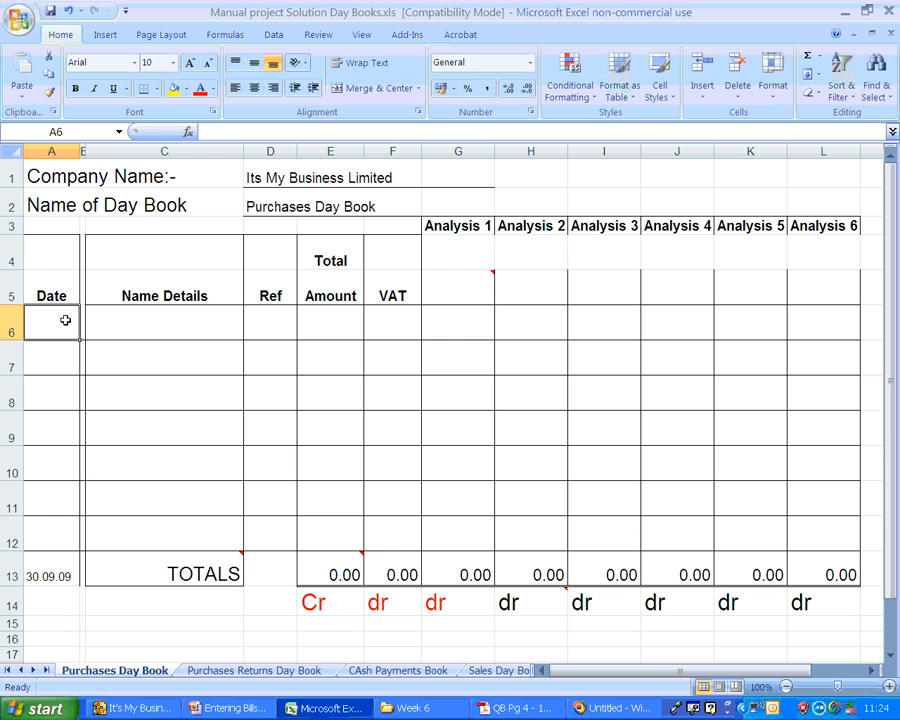
pyautogui.write('19.01.')
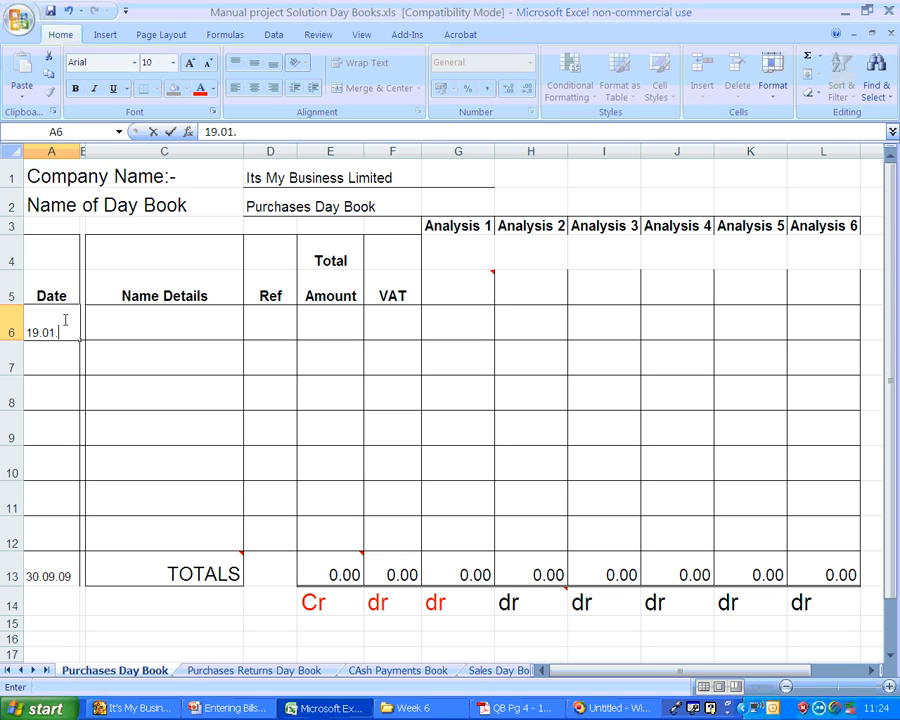
pyautogui.write('11')
pyautogui.press('Tab')
pyautogui.press('Tab')
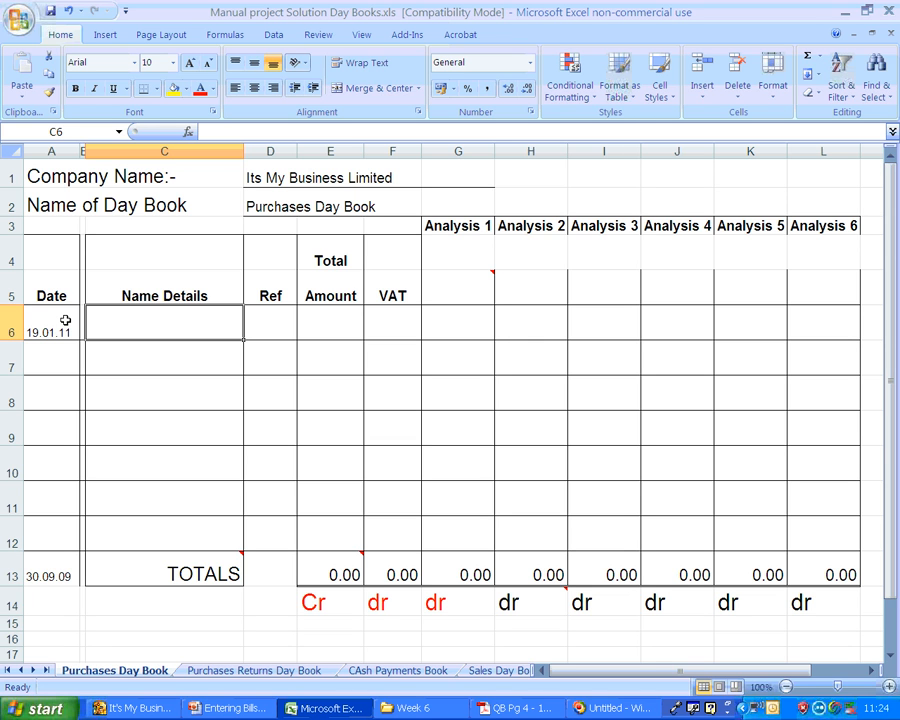
pyautogui.write('W')
pyautogui.press('BackSpace')
pyautogui.write('E')
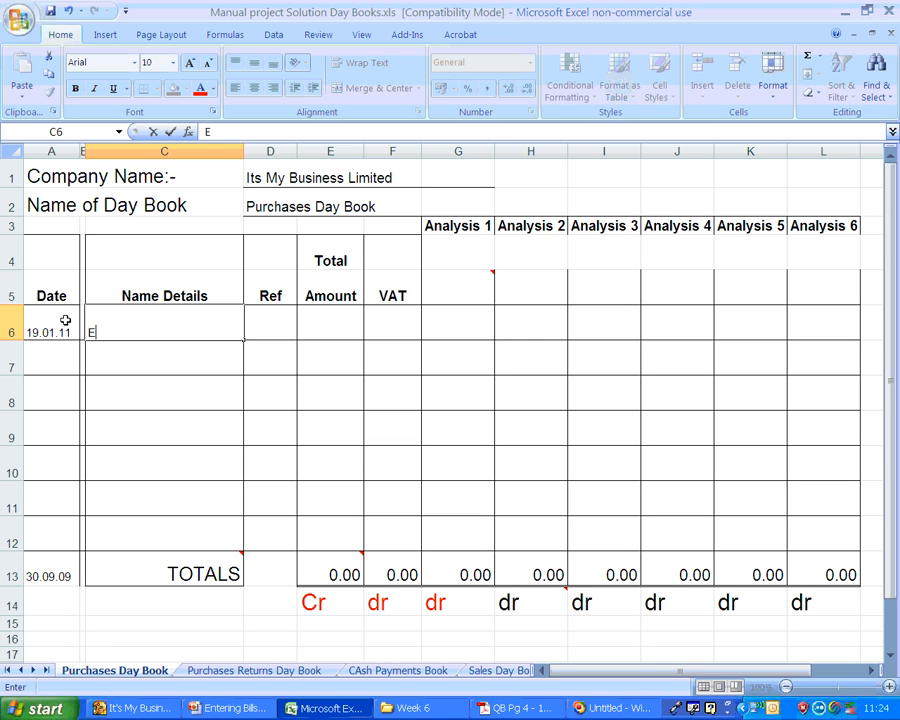
pyautogui.write('ZPZ Computers')
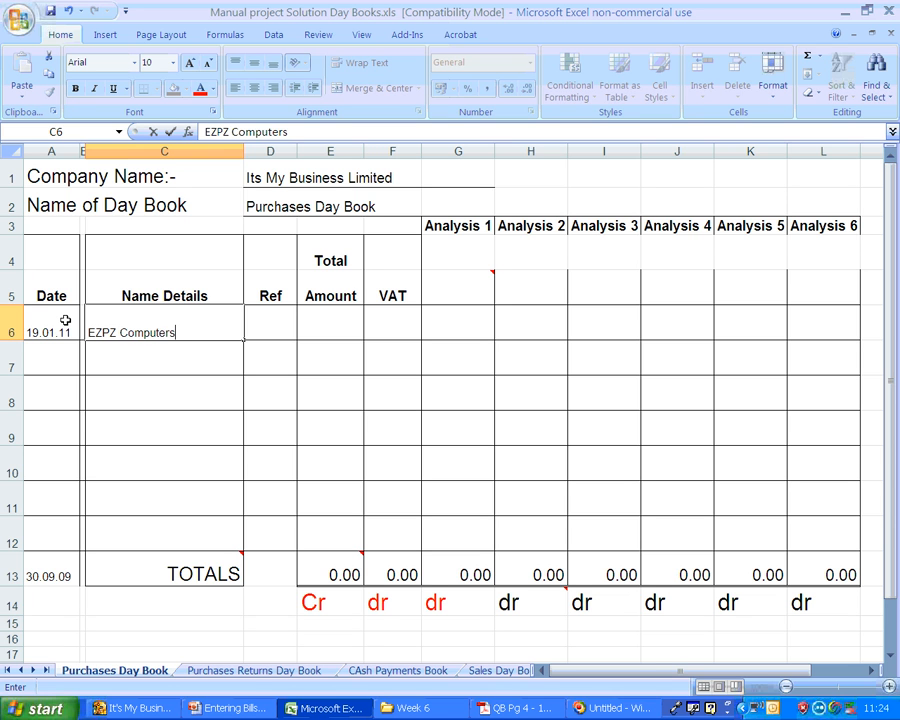
# Enter reference 89501 and total amount 3037.50 for the EZPZ Computers entry in row 6
pyautogui.press('Tab')
pyautogui.write('89501')
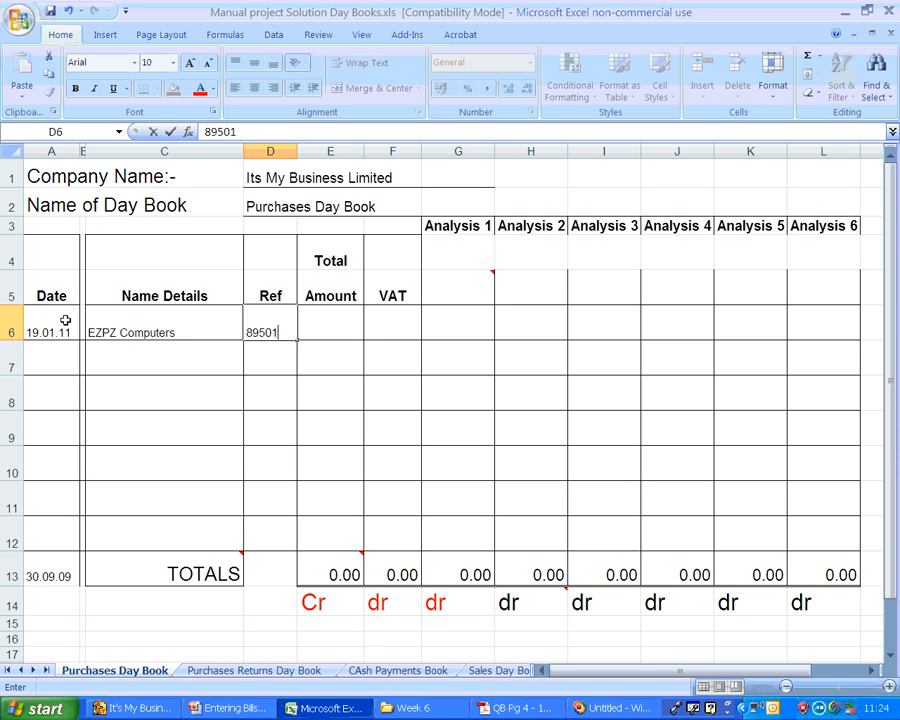
pyautogui.press('Tab')
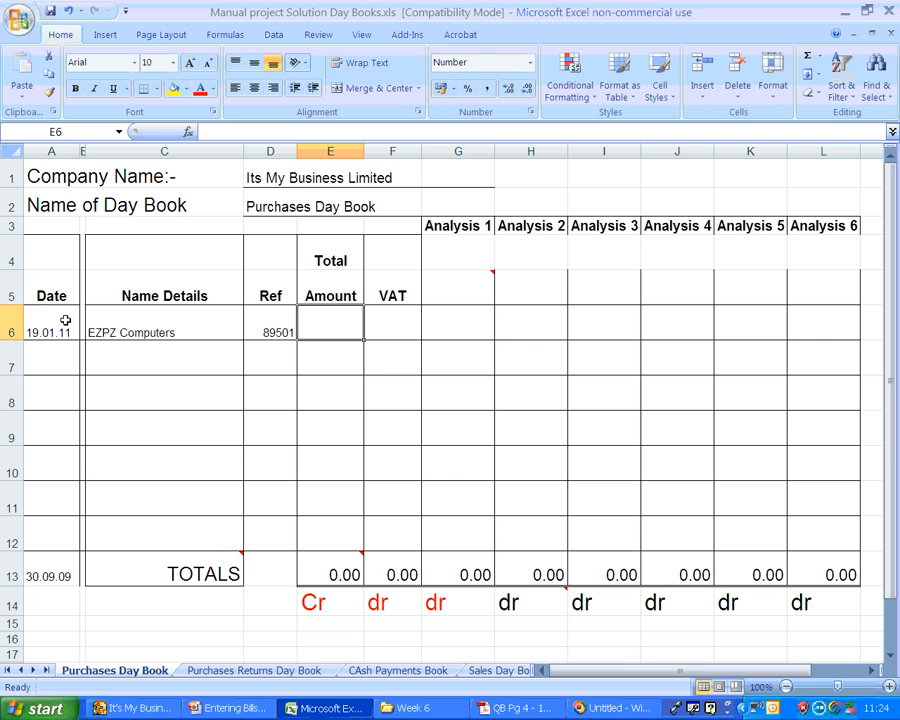
pyautogui.write('3037.50')
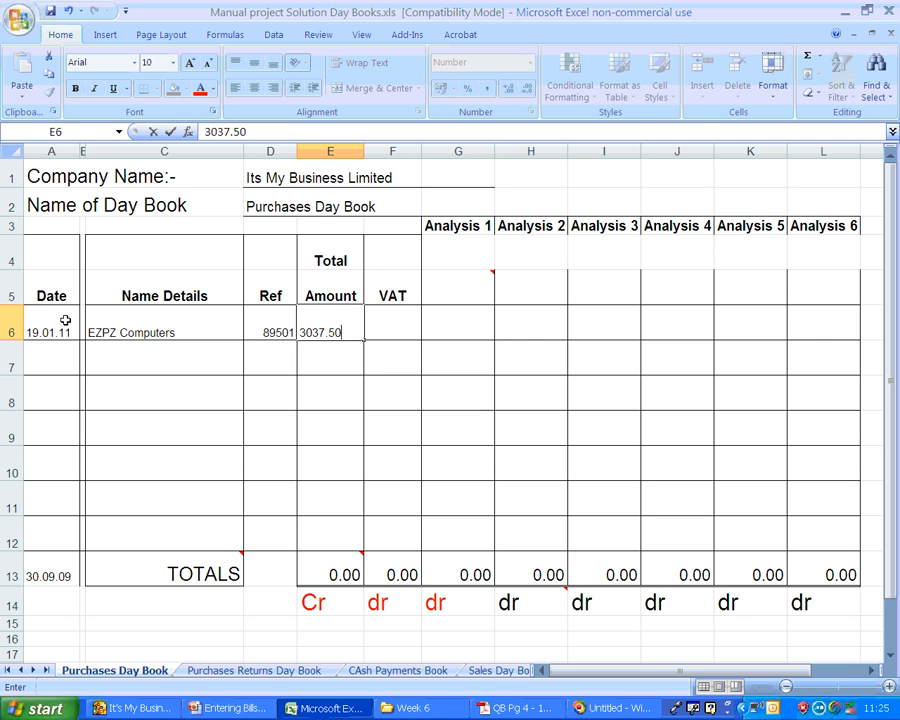
pyautogui.press('Tab')
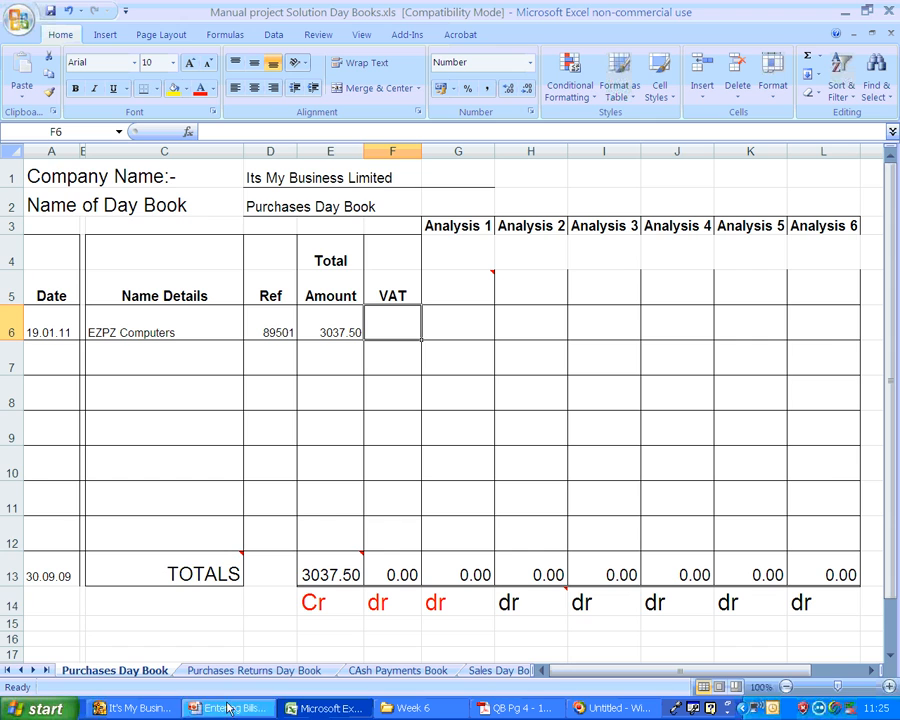
# Switch to QuickBooks and quick-add EZPC Computers as a new supplier on the bill
pyautogui.click(140, 708)
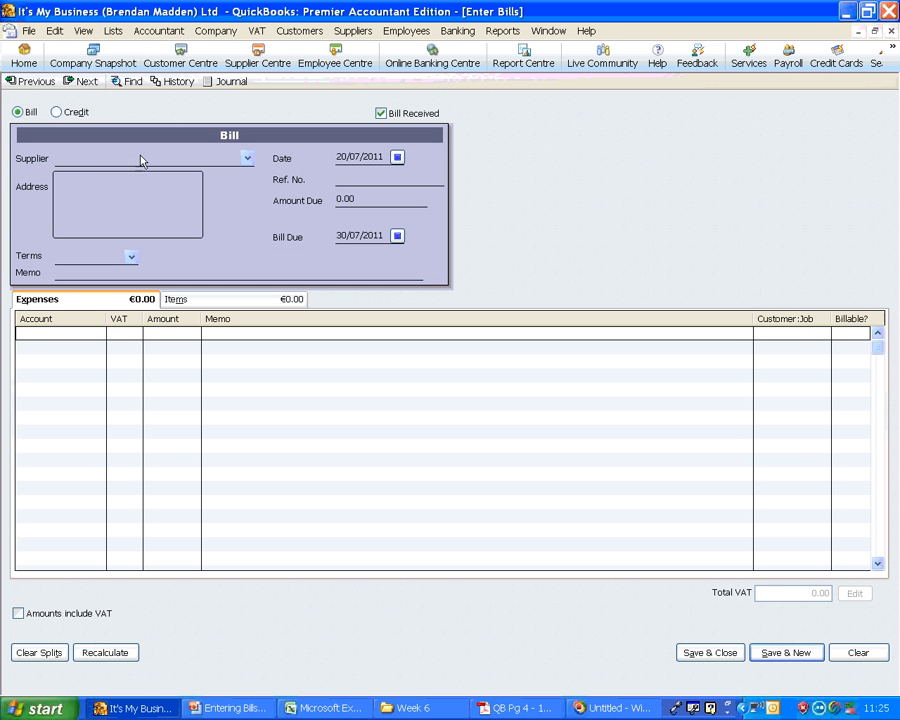
pyautogui.write('EZPC')
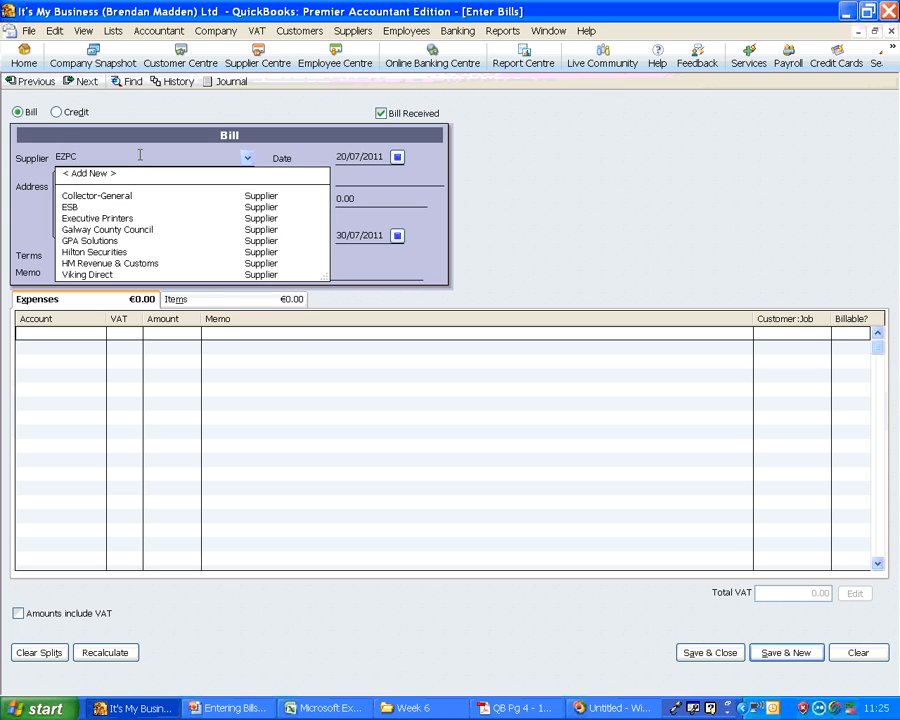
pyautogui.write(' Computers')
pyautogui.press('Tab')
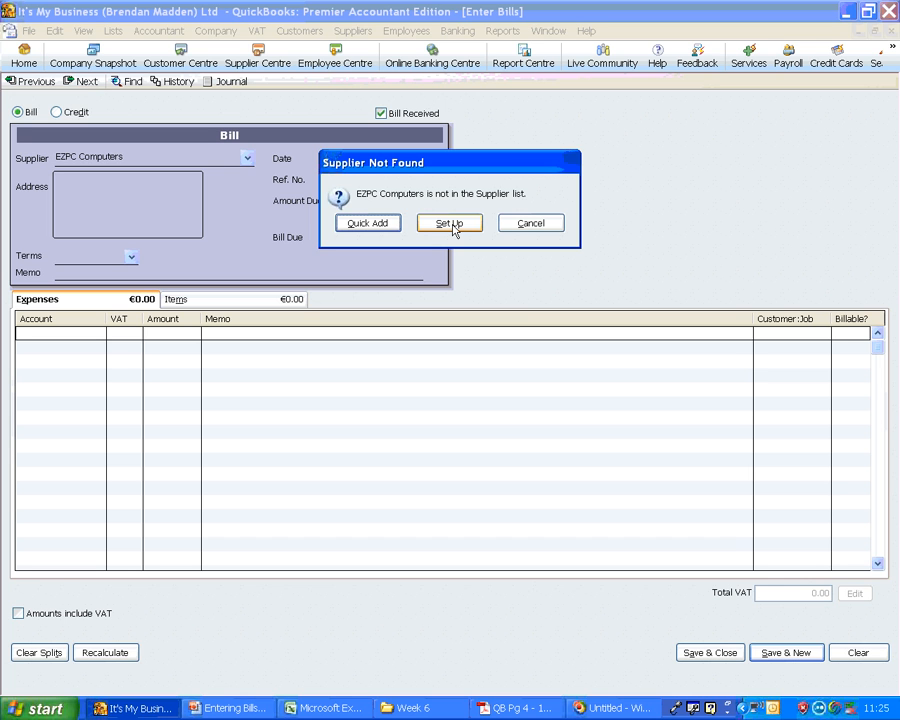
pyautogui.click(367, 223)
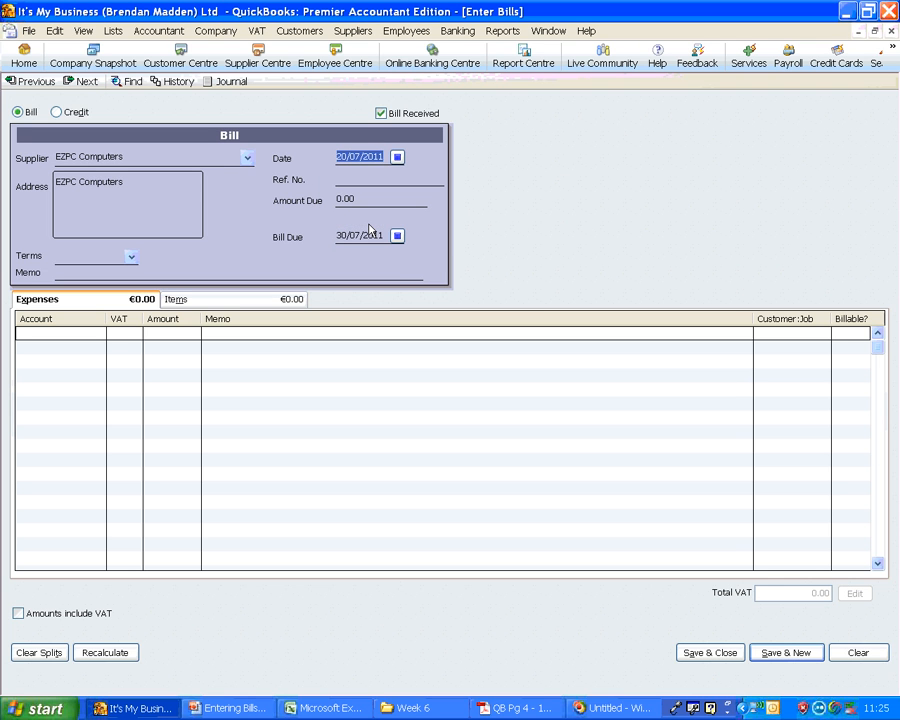
# Set the bill's date to 19/01/2011, reference number to 89501 and amount due to 3037.50, keeping the default due date
pyautogui.write('19012011')
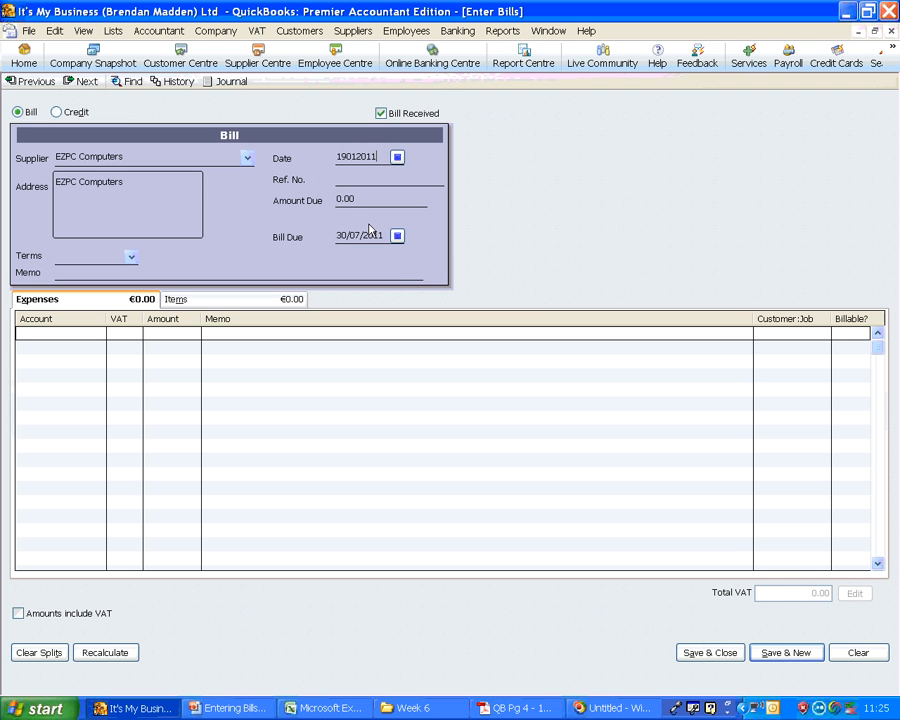
pyautogui.press('Tab')
pyautogui.write('89520')
pyautogui.press('BackSpace')
pyautogui.press('BackSpace')
pyautogui.write('01')
pyautogui.press('Tab')
pyautogui.write('3037.50')
pyautogui.press('Tab')
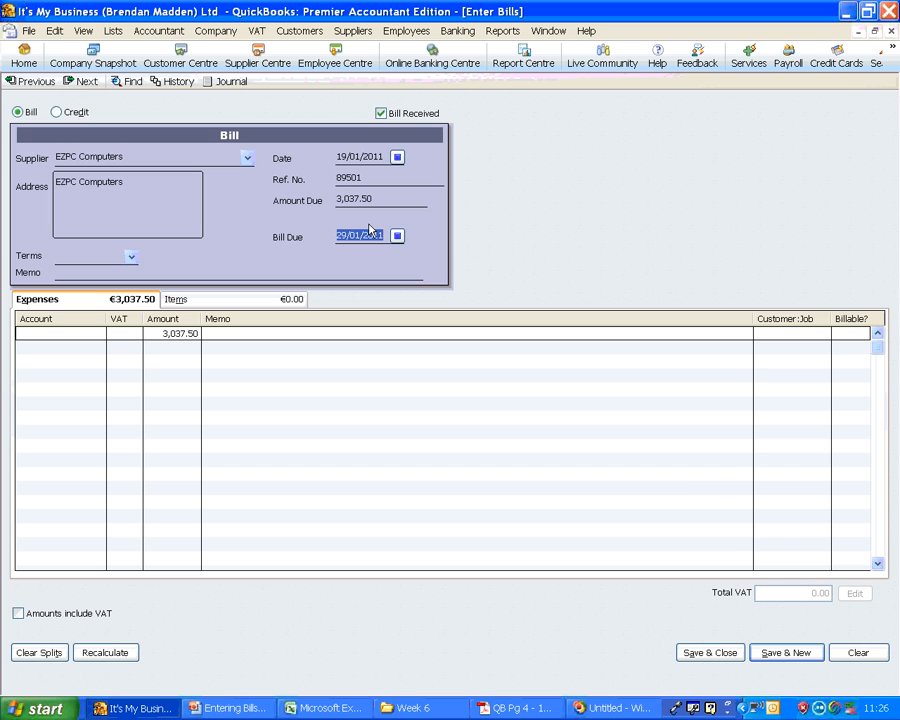
pyautogui.press('Tab')
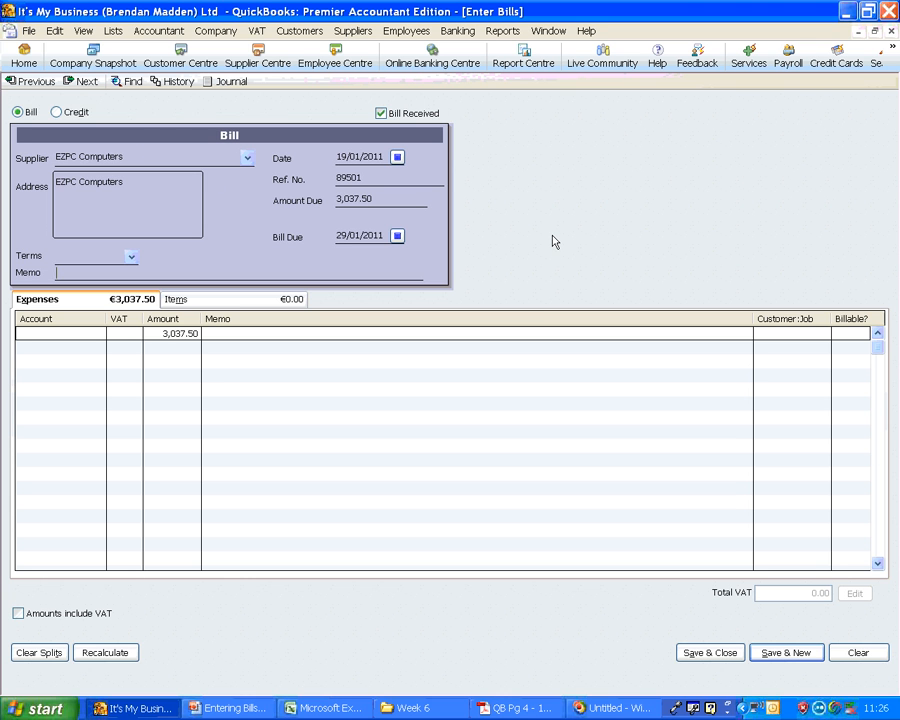
# Switch back to the Purchases Day Book in Excel and enter VAT of 527.17 for the EZPZ Computers invoice
pyautogui.click(335, 712)
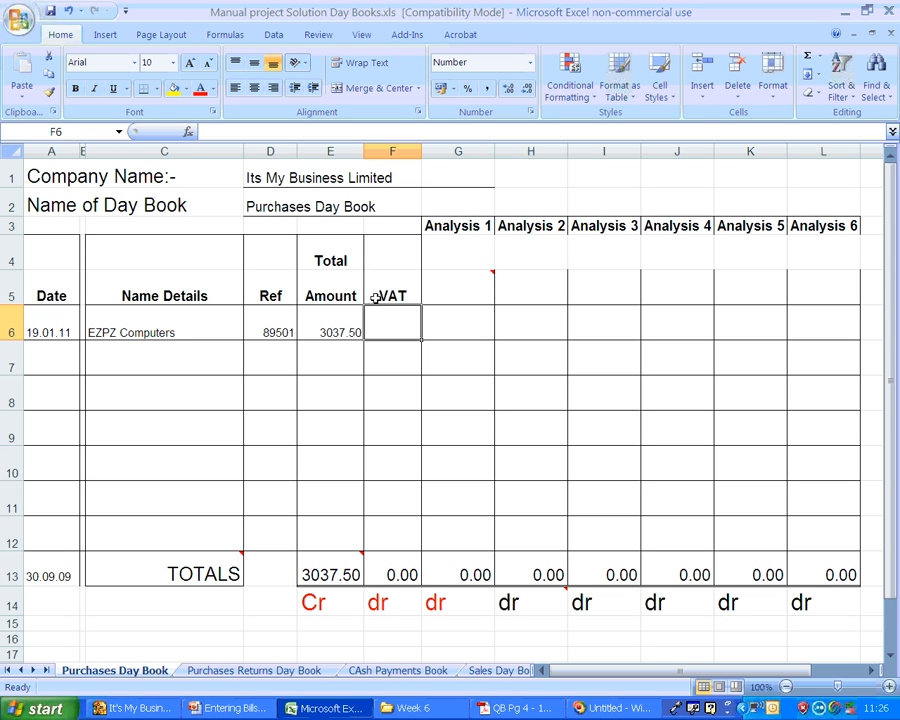
pyautogui.click(382, 250)
pyautogui.moveTo(383, 272); pyautogui.dragTo(806, 319)
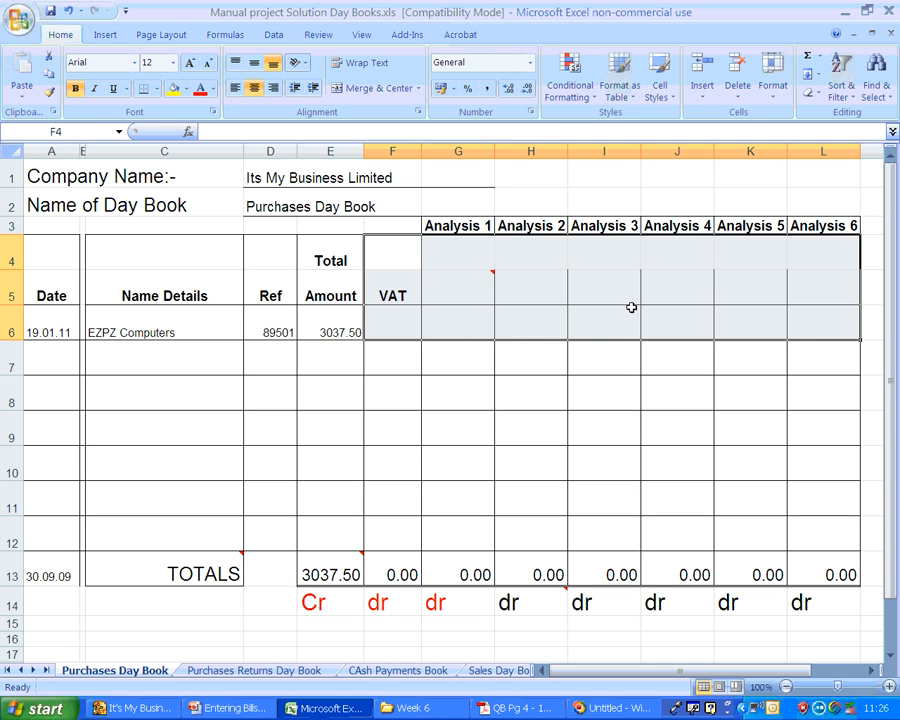
pyautogui.click(394, 322)
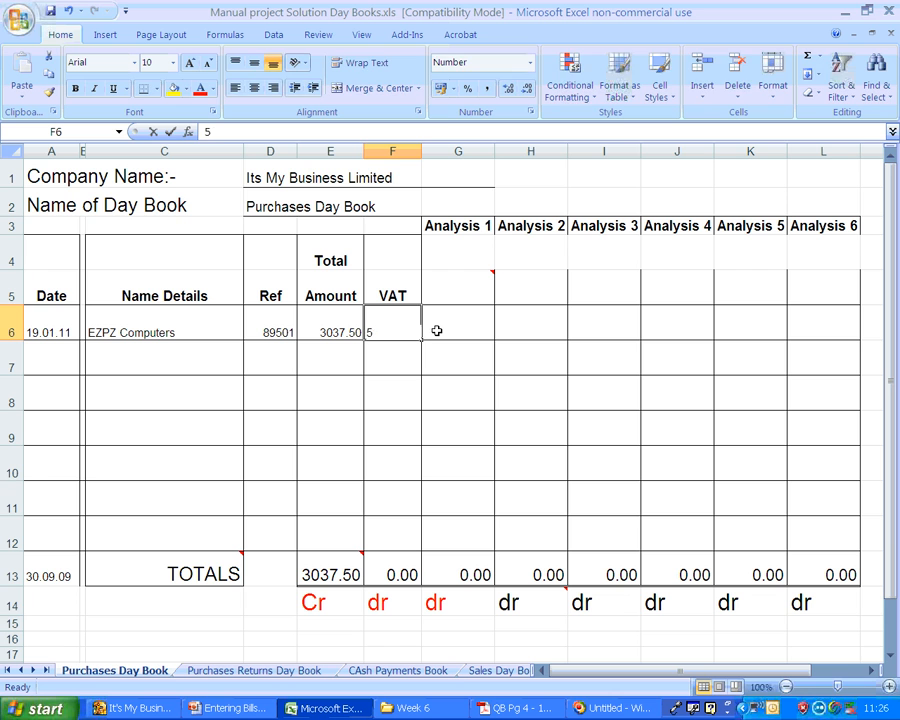
pyautogui.write('527.17')
pyautogui.click(437, 331)
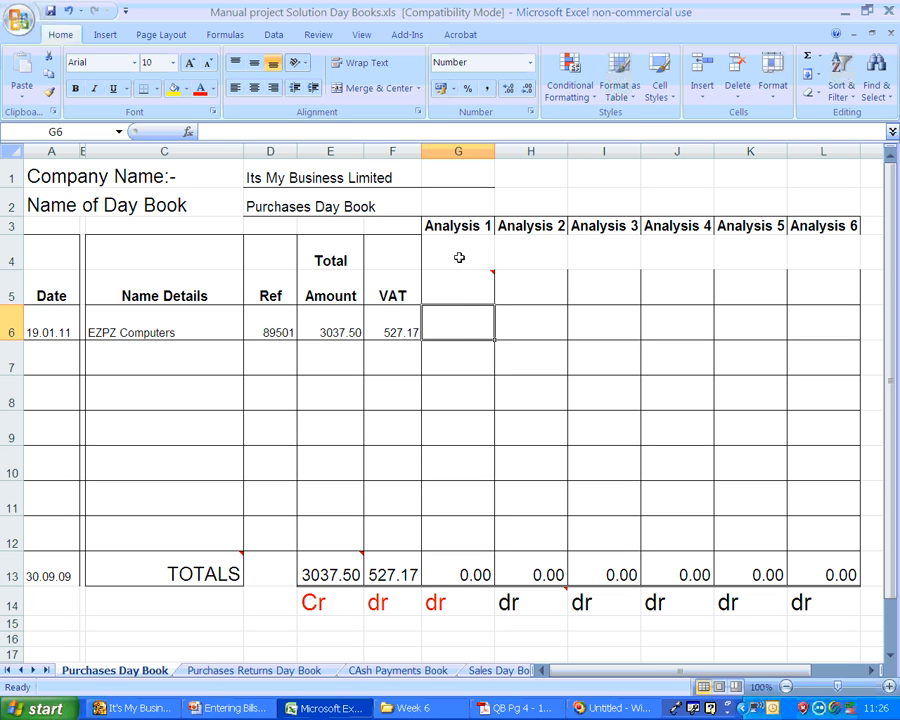
# Head the Analysis 1 column Computer Equipment across cells G4 and G5, and enter the net amount 2510.33 in G6
pyautogui.moveTo(458, 278)
pyautogui.click(451, 257)
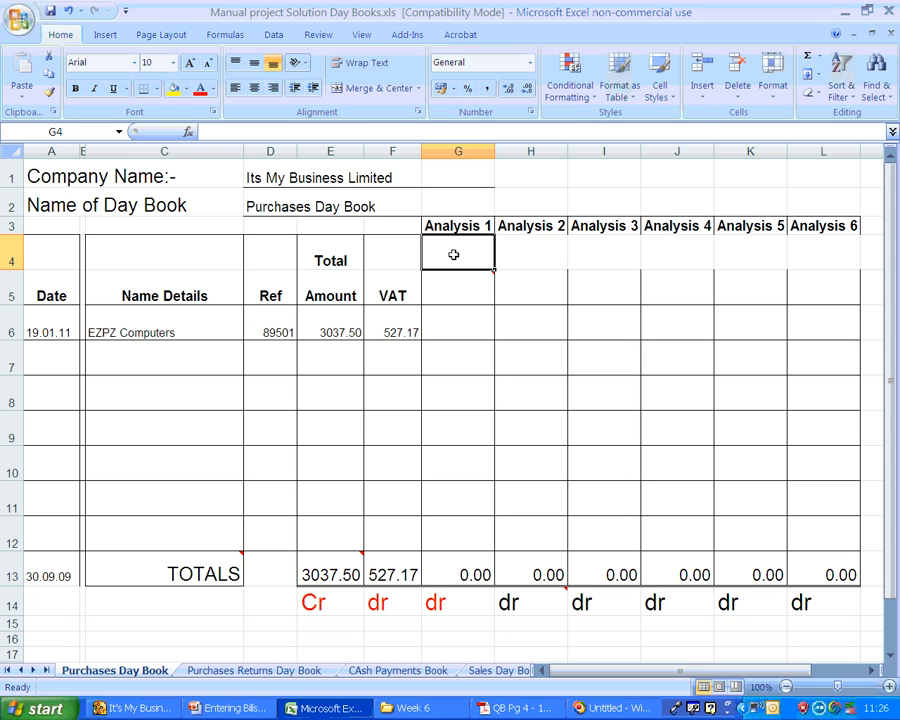
pyautogui.write('Computer')
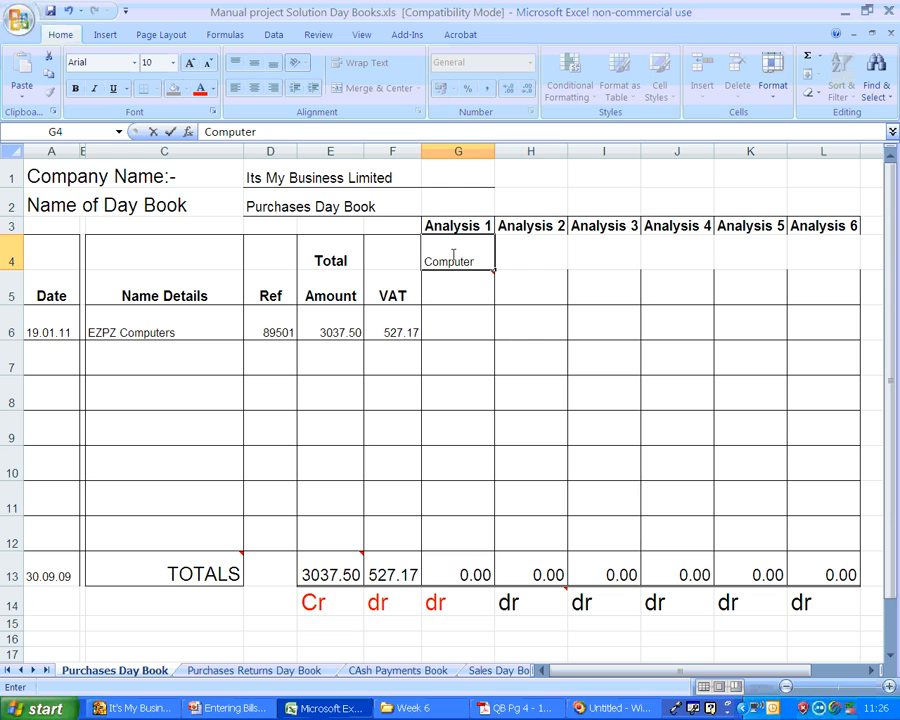
pyautogui.press('Return')
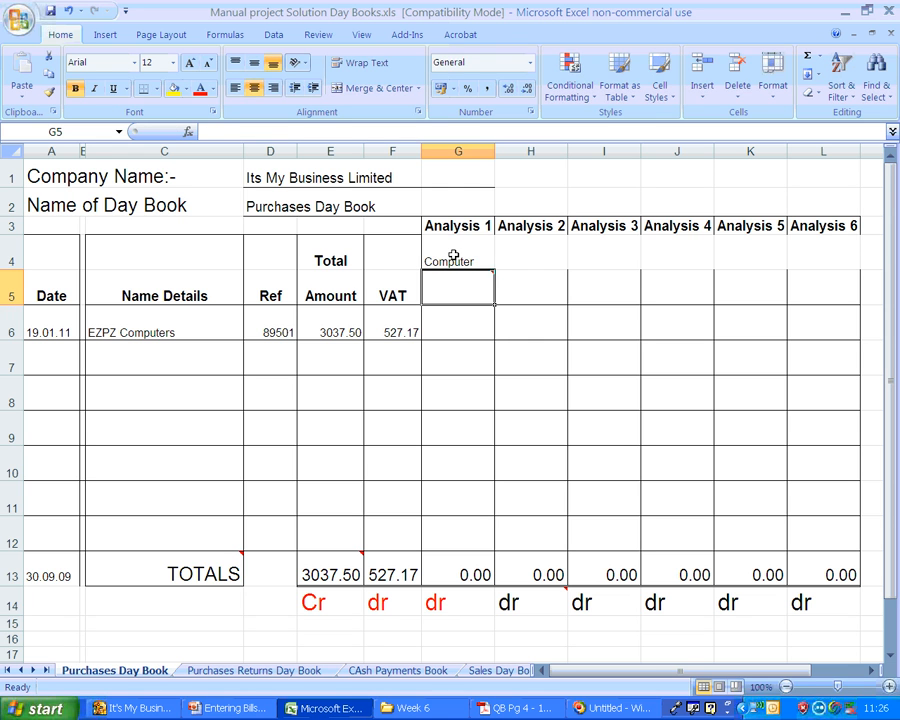
pyautogui.write('Equipment')
pyautogui.press('Return')
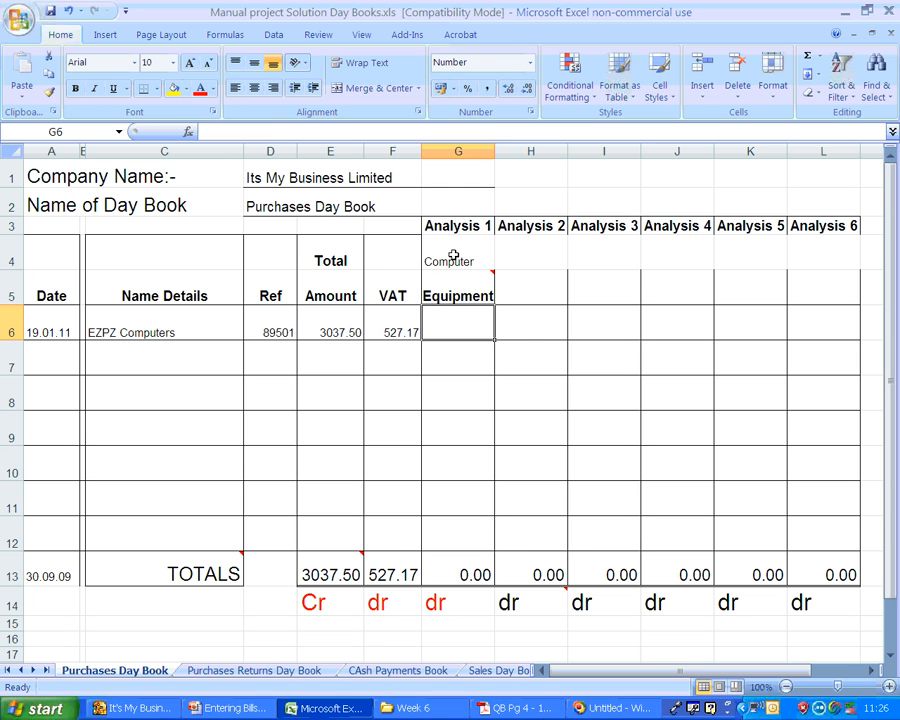
pyautogui.write('2510.33')
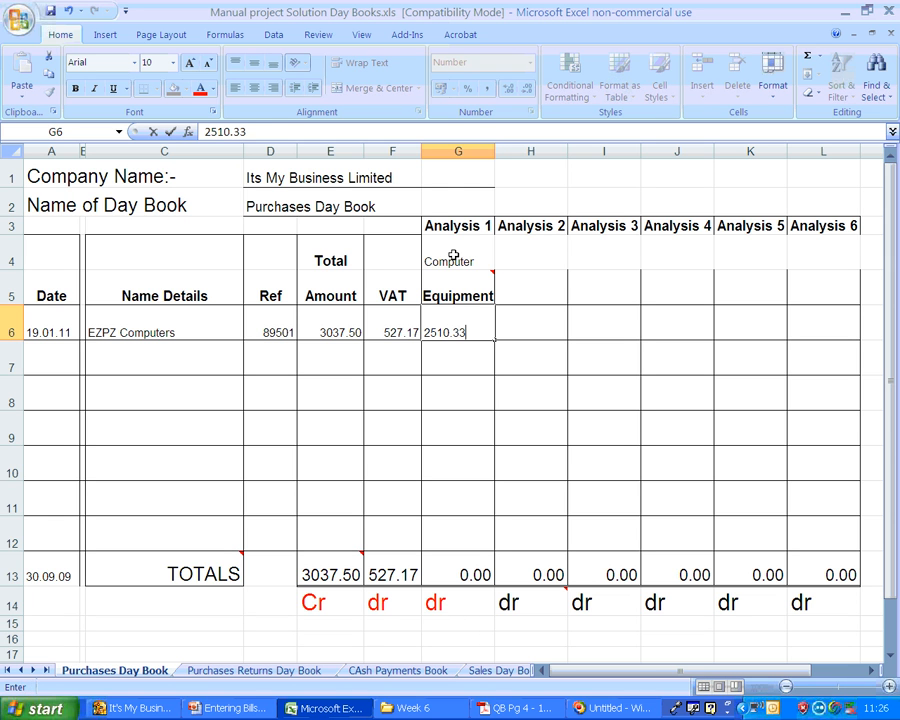
pyautogui.press('Return')
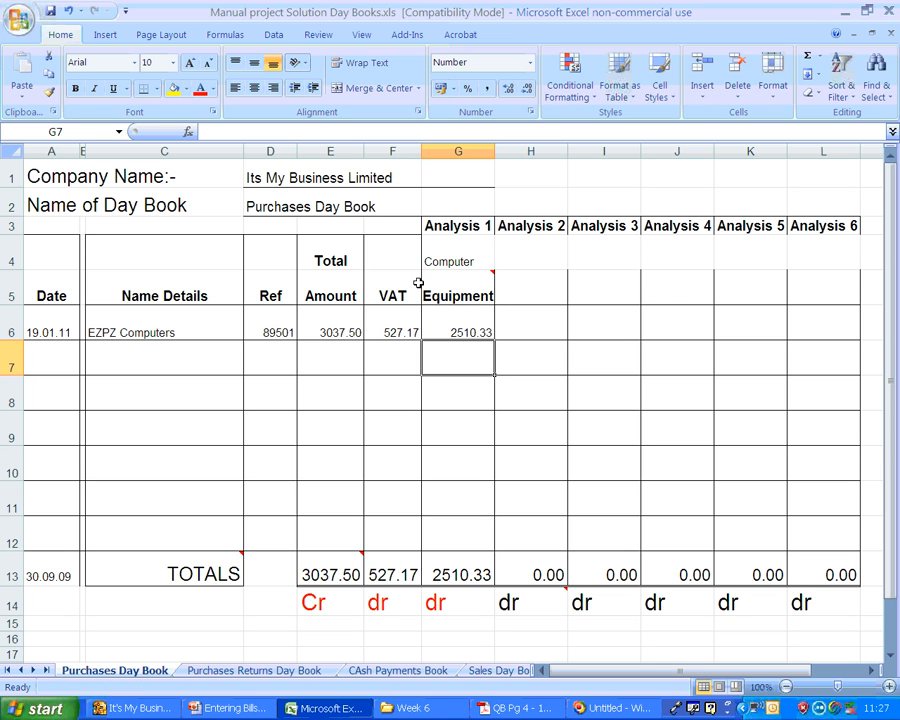
# Switch to QuickBooks and assign the bill's 3,037.50 expense line to the Computer Equipment fixed asset account
pyautogui.moveTo(440, 324); pyautogui.dragTo(415, 325)
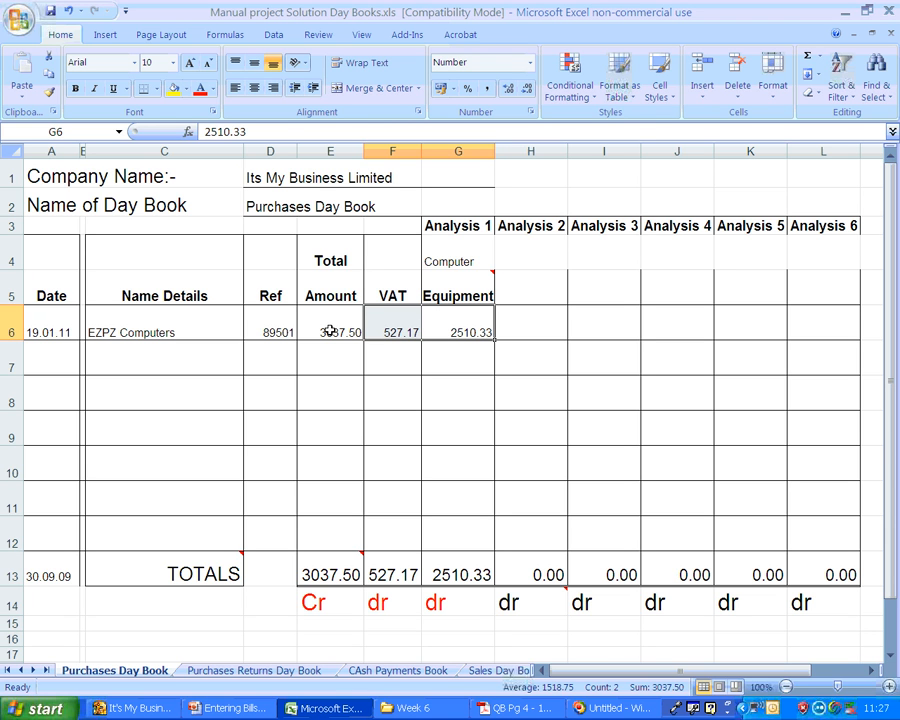
pyautogui.click(140, 707)
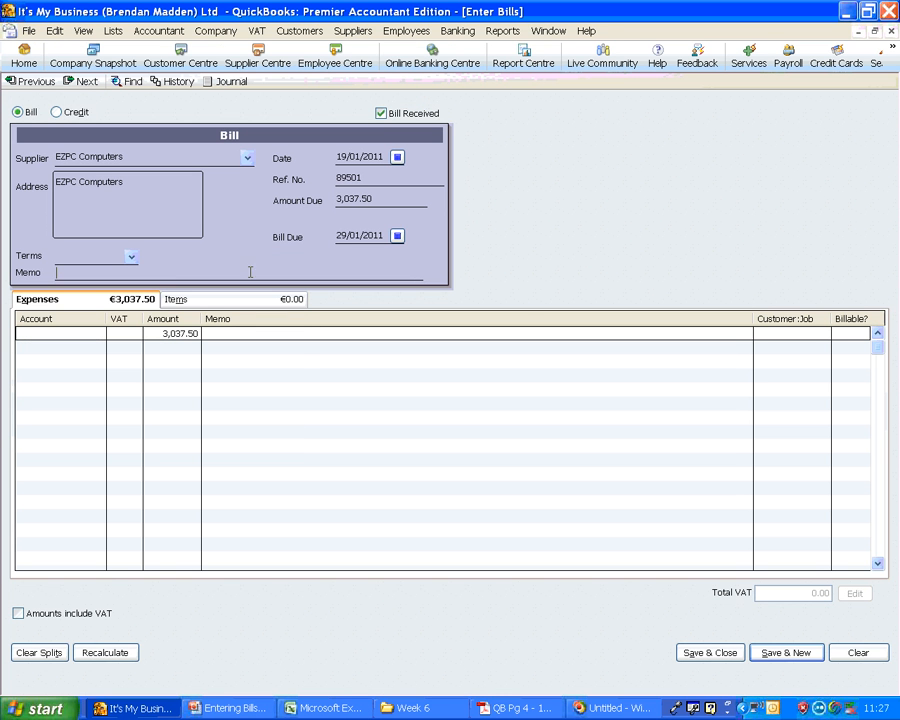
pyautogui.click(125, 304)
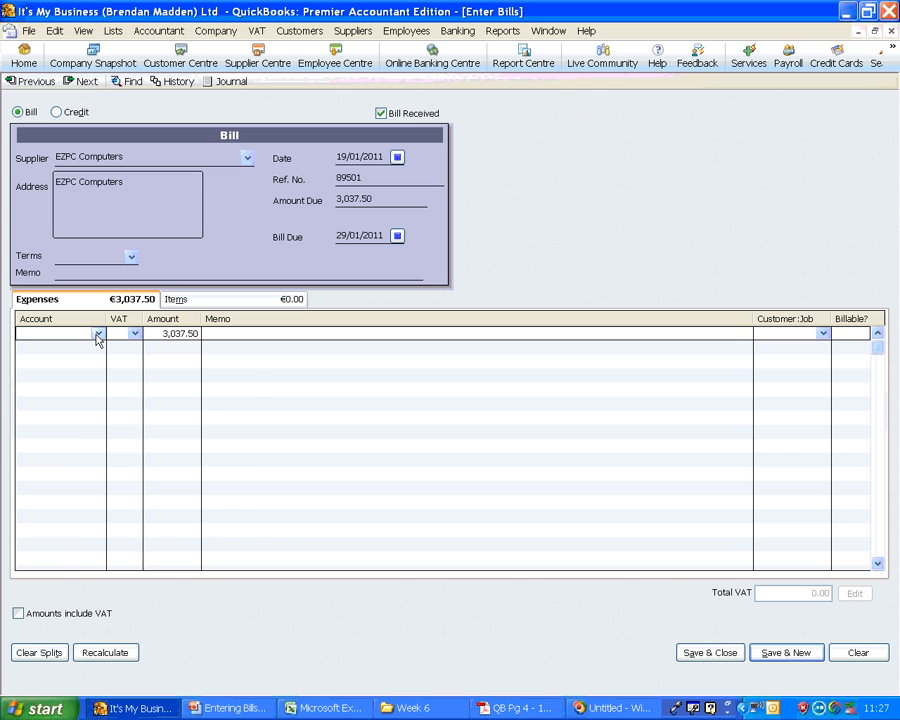
pyautogui.click(98, 334)
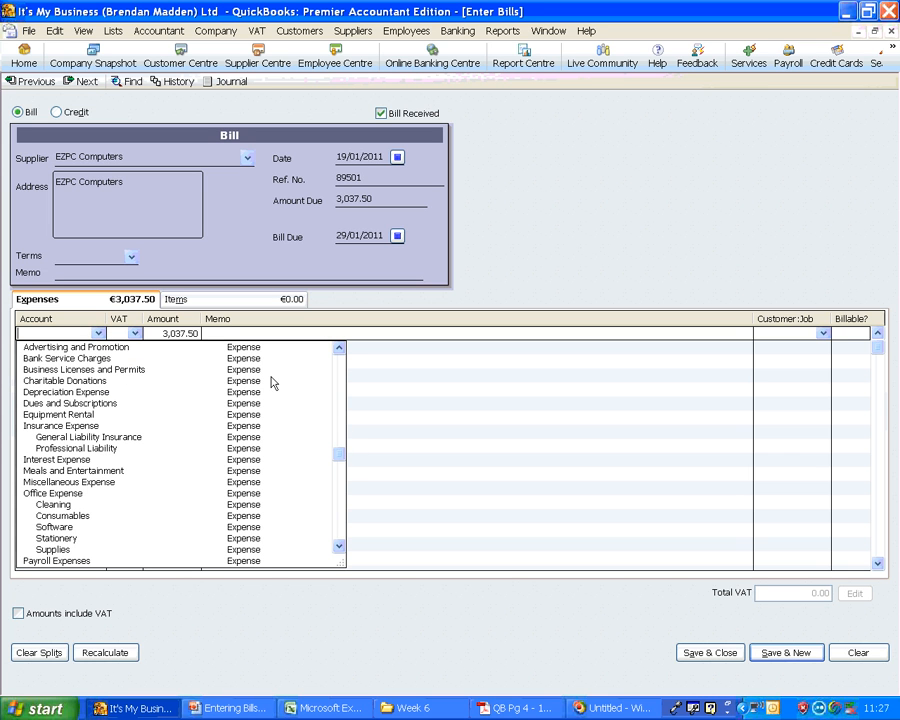
pyautogui.moveTo(340, 349); pyautogui.dragTo(340, 349)
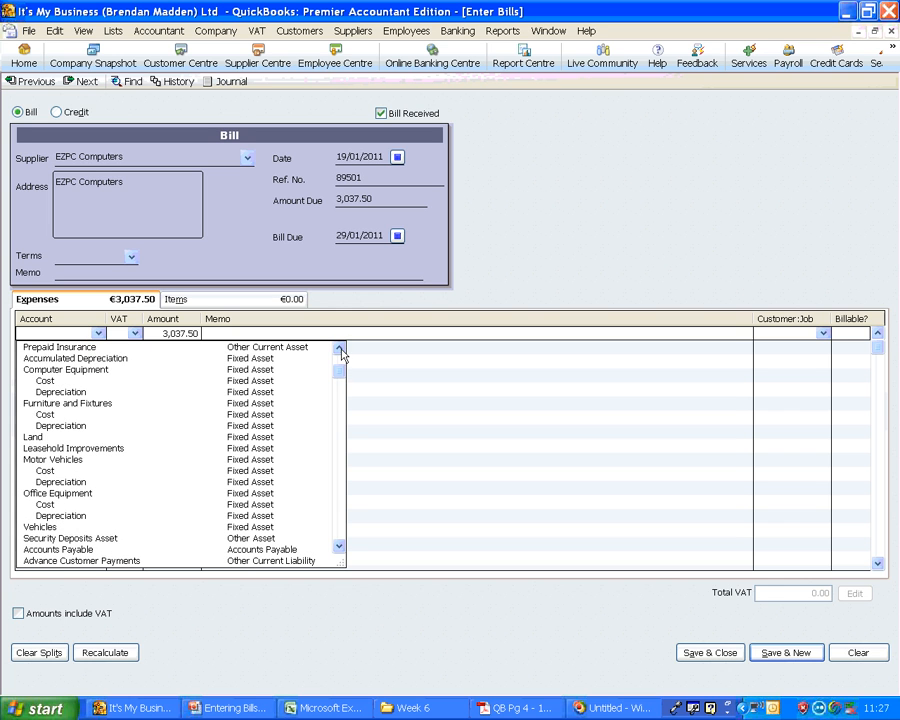
pyautogui.click(90, 371)
pyautogui.click(90, 370)
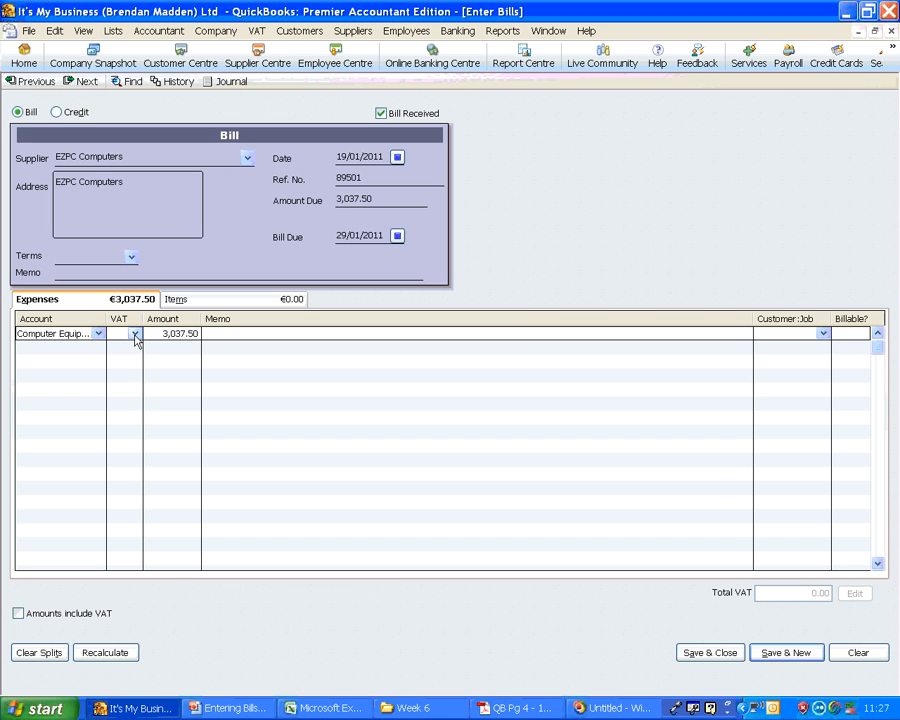
# Apply VAT code SNR, Purch Not Resale (PNFR@21%), to the Computer Equipment expense line
pyautogui.click(135, 334)
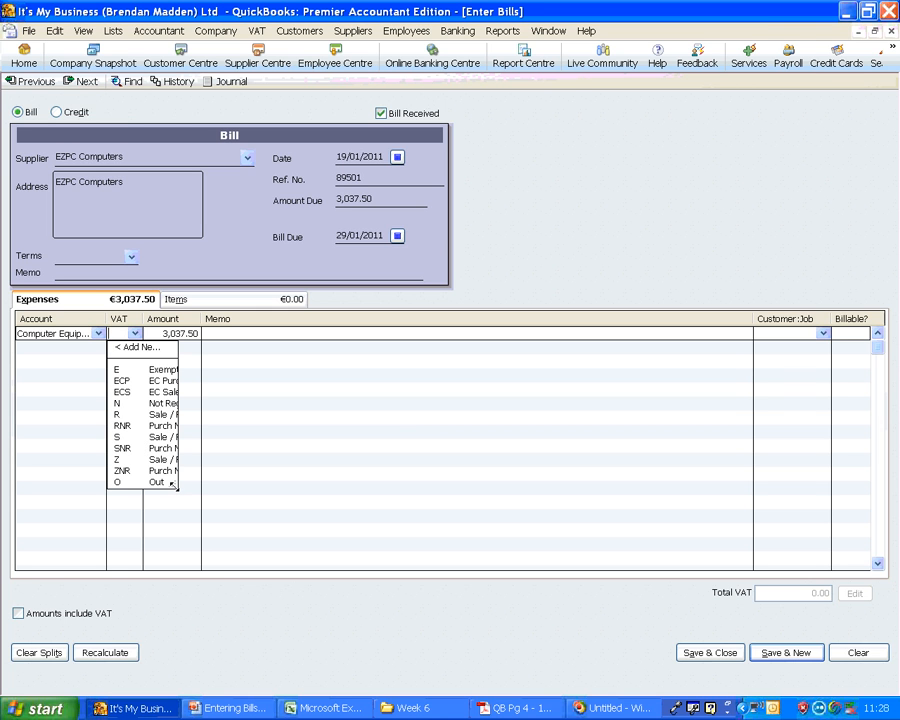
pyautogui.moveTo(172, 485); pyautogui.dragTo(305, 489)
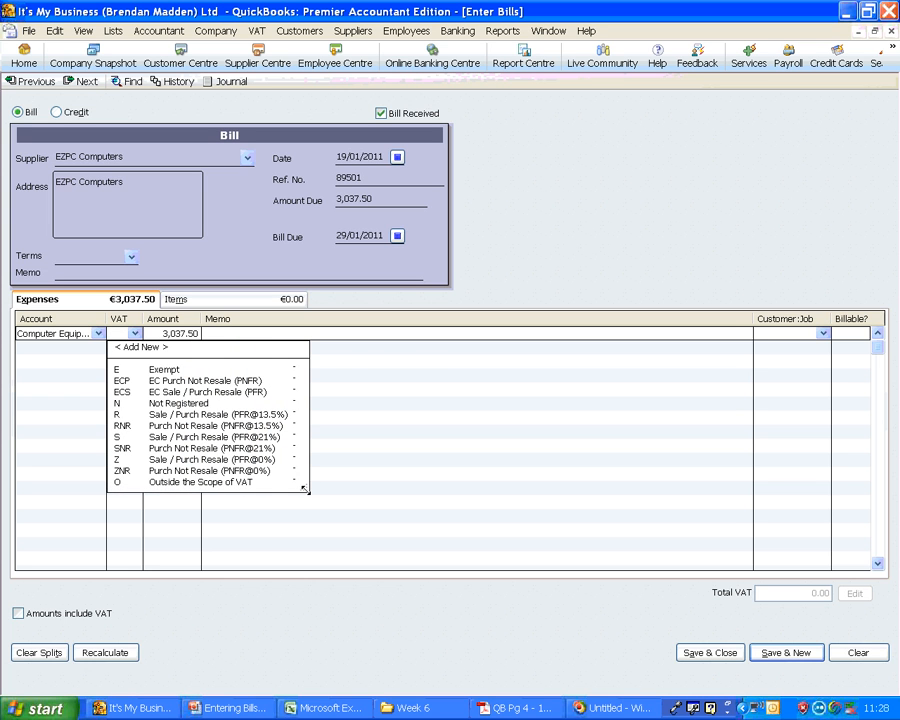
pyautogui.click(260, 448)
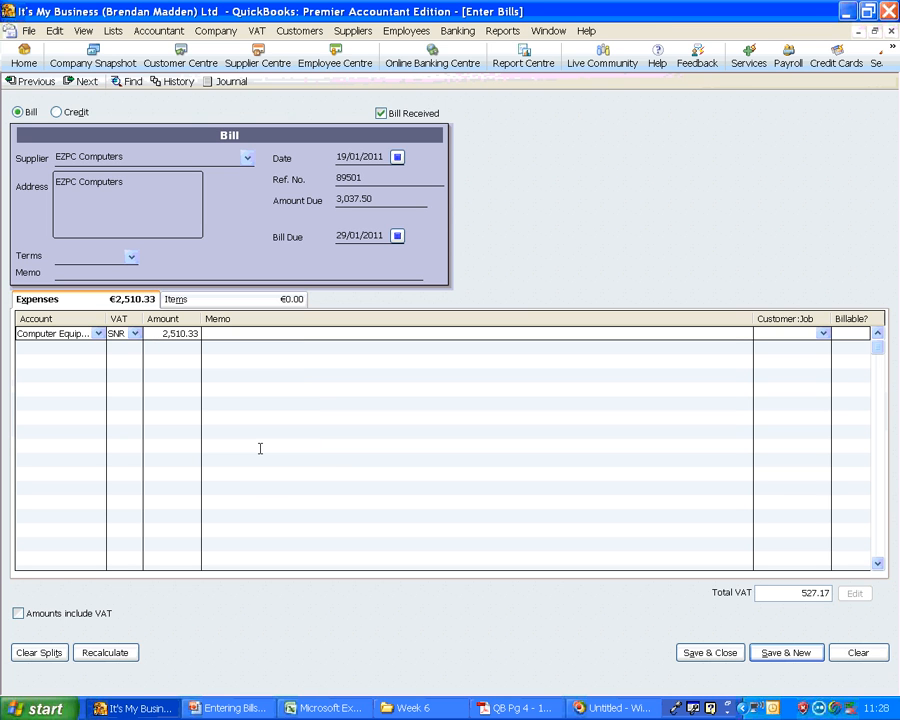
pyautogui.press('Tab')
# Compare the bill's total VAT with the EZPZ Computers entry in row 6 of the Excel Purchases Day Book
pyautogui.moveTo(820, 594); pyautogui.dragTo(826, 594)
pyautogui.click(830, 593)
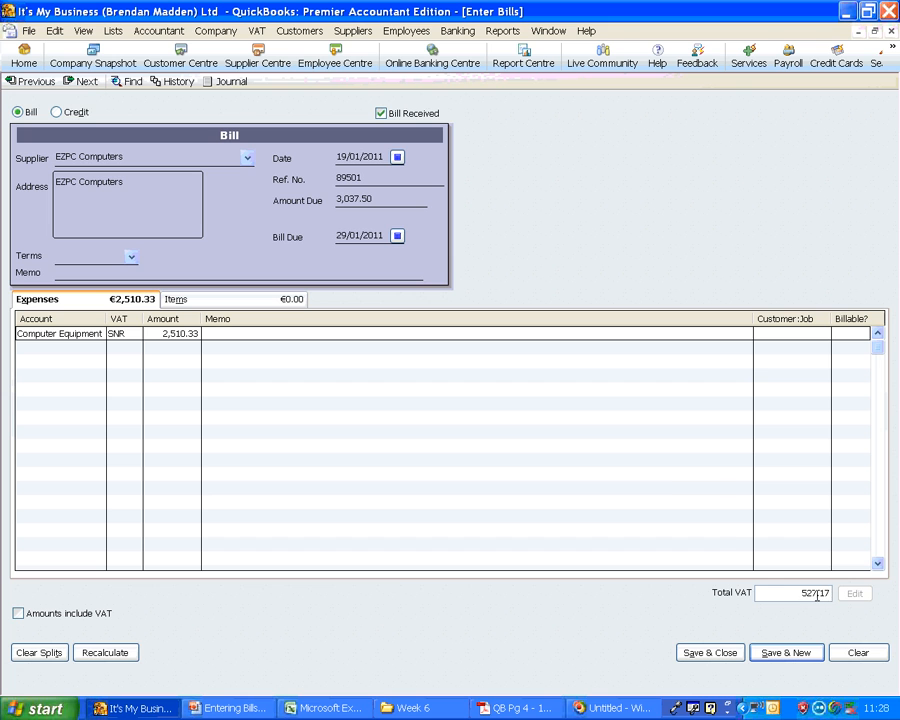
pyautogui.click(791, 593)
pyautogui.moveTo(791, 593); pyautogui.dragTo(830, 593)
pyautogui.click(827, 590)
pyautogui.click(350, 716)
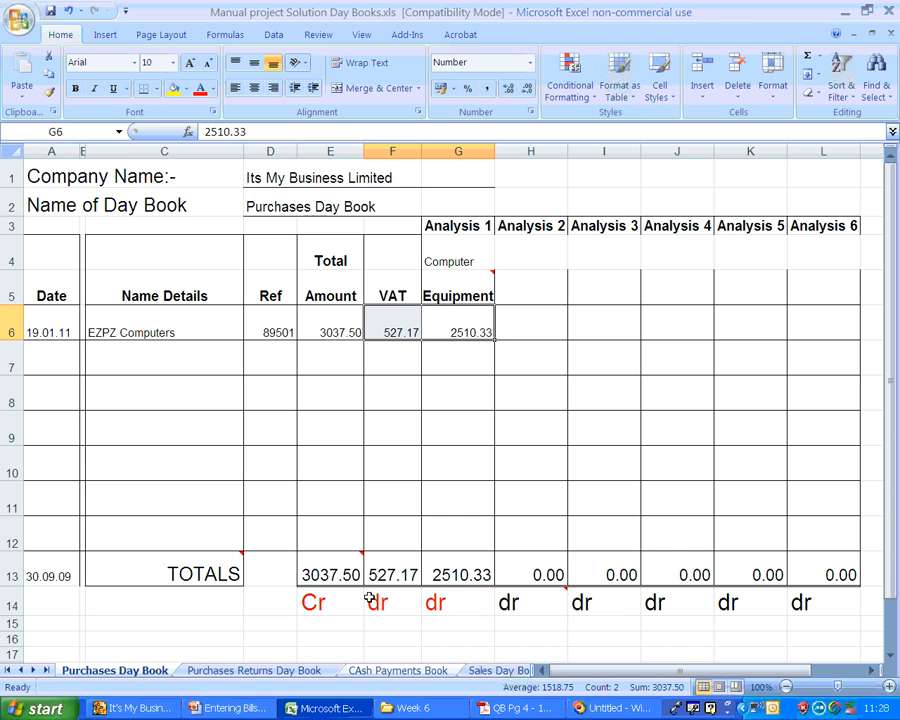
pyautogui.moveTo(52, 345); pyautogui.dragTo(325, 327)
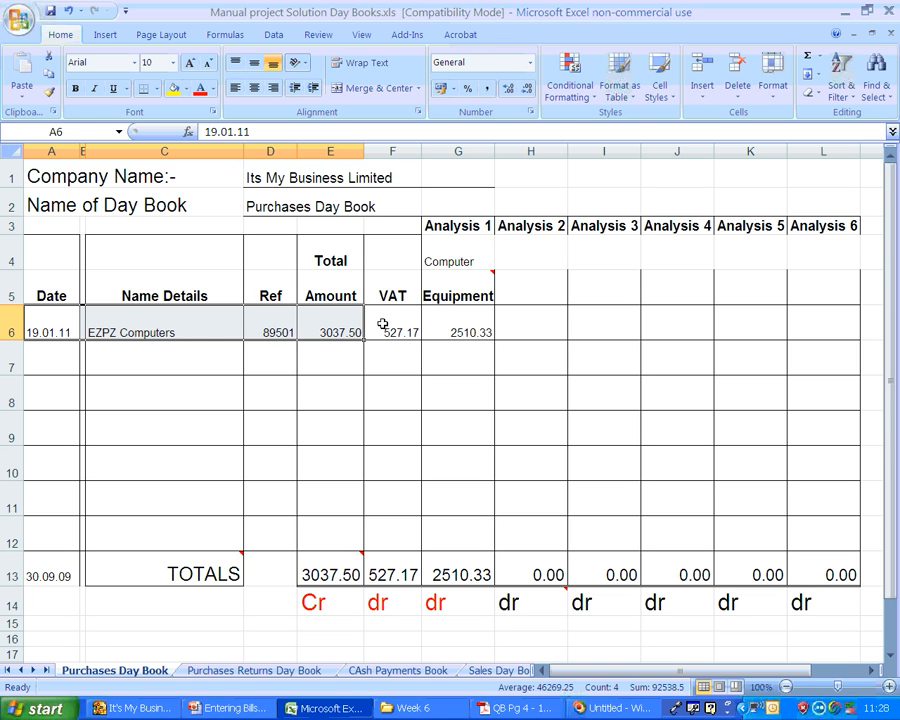
pyautogui.moveTo(385, 323); pyautogui.dragTo(443, 322)
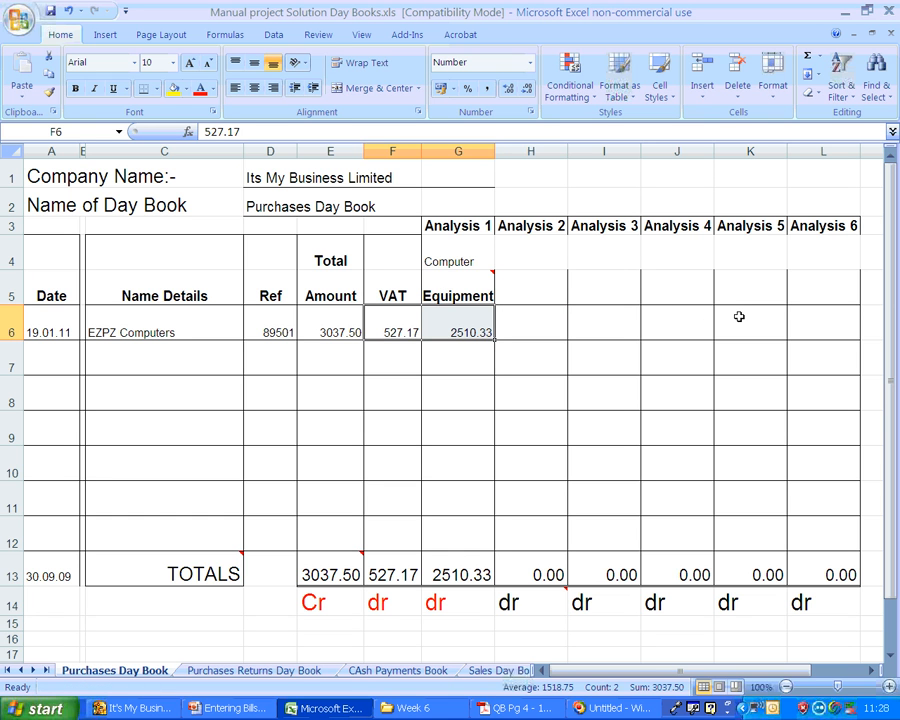
# Return to QuickBooks, save the EZPC Computers bill despite its past date, and start a new bill
pyautogui.click(160, 708)
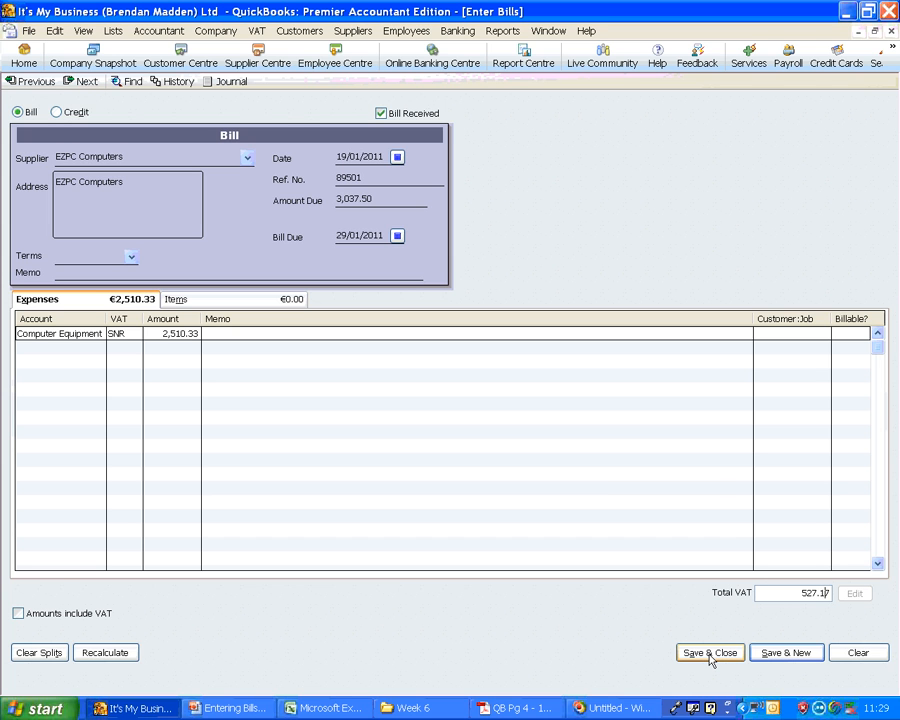
pyautogui.click(786, 654)
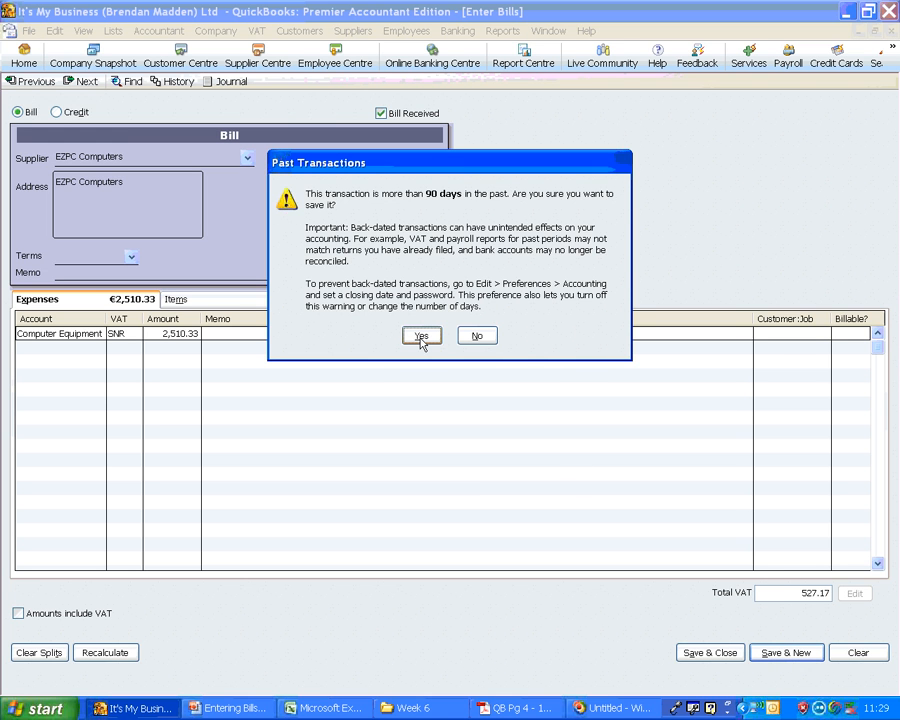
pyautogui.click(421, 343)
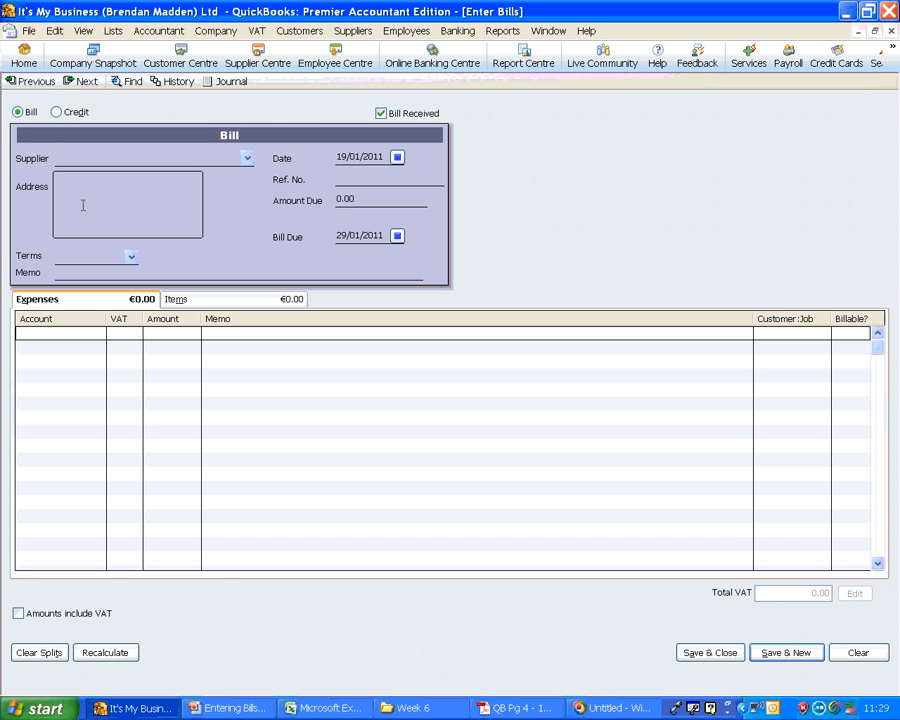
# Choose the existing supplier ESB for the new bill and date it 15/01/2011
pyautogui.write('ESB')
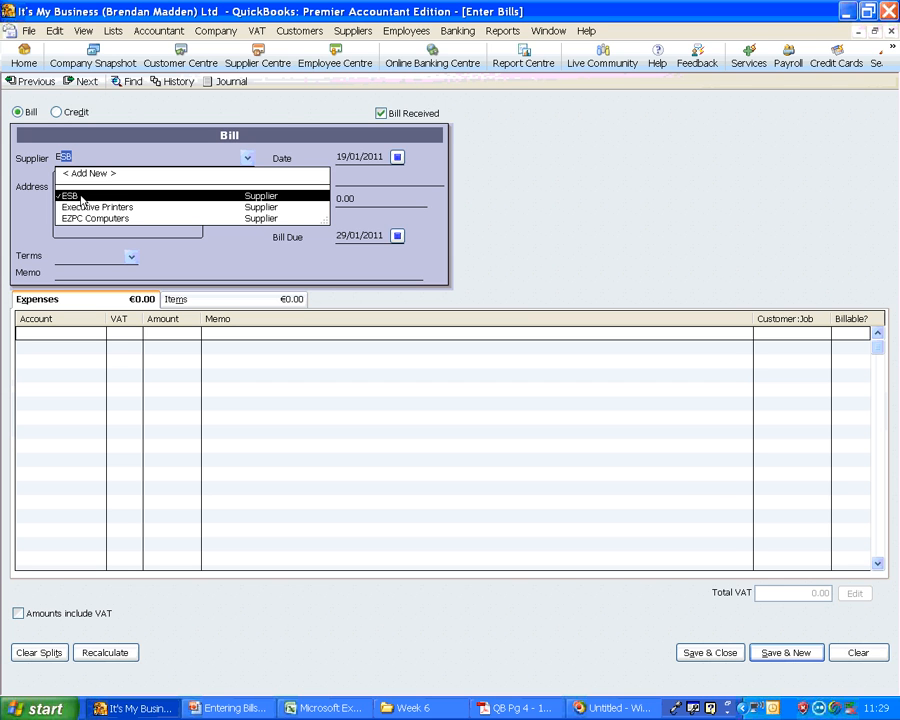
pyautogui.click(82, 197)
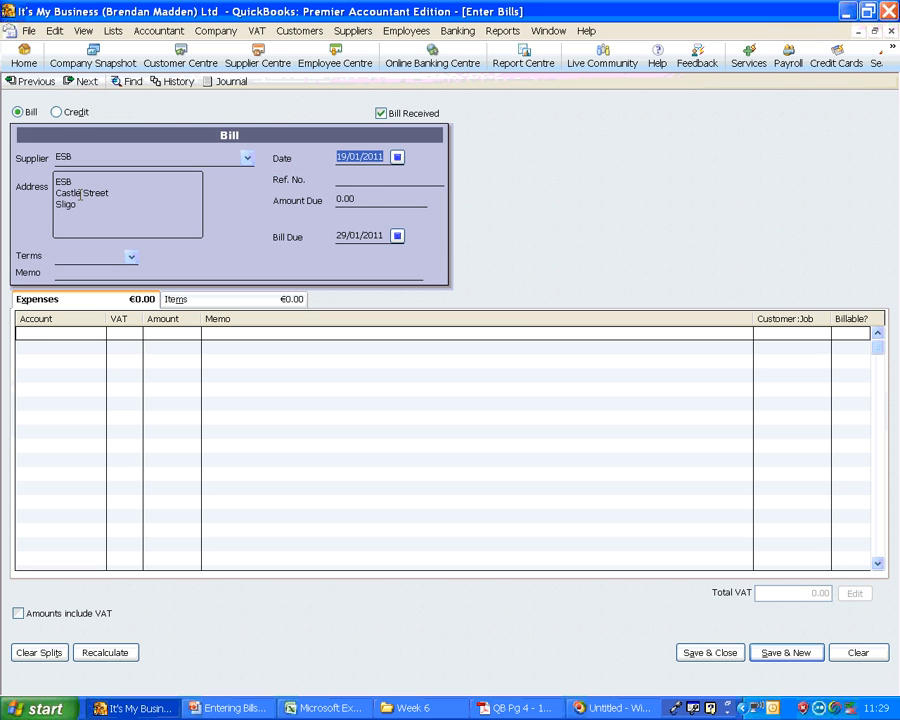
pyautogui.write('15011')
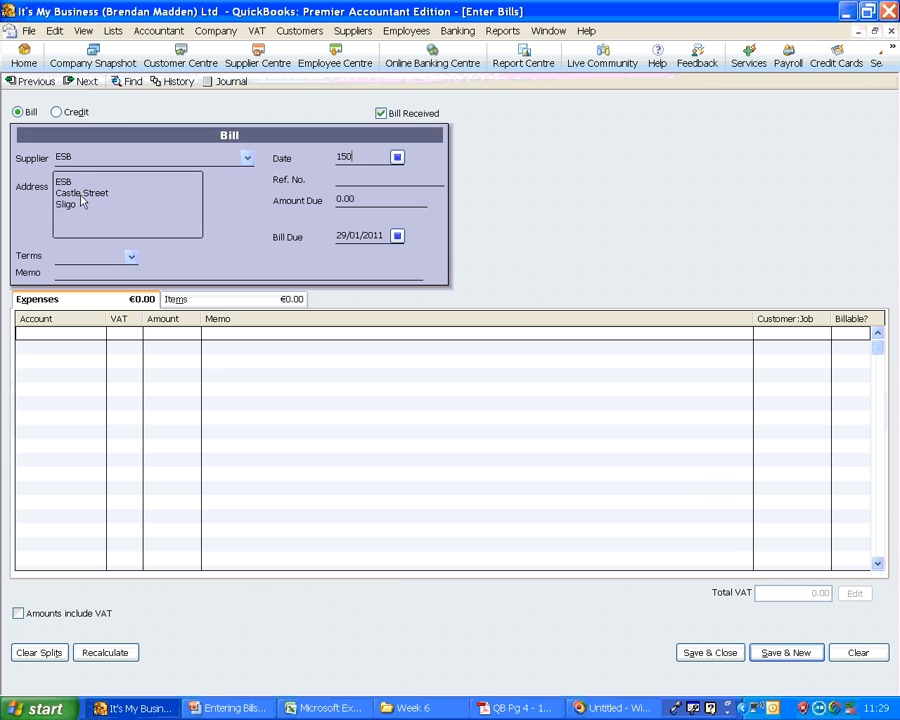
pyautogui.press('Tab')
# Set the ESB bill's reference number to 1234 and amount due to 560.00, keeping the default due date
pyautogui.write('1234')
pyautogui.press('Tab')
pyautogui.write('460.0')
pyautogui.press('BackSpace')
pyautogui.press('BackSpace')
pyautogui.press('BackSpace')
pyautogui.write('560.00')
pyautogui.press('Tab')
pyautogui.press('Tab')
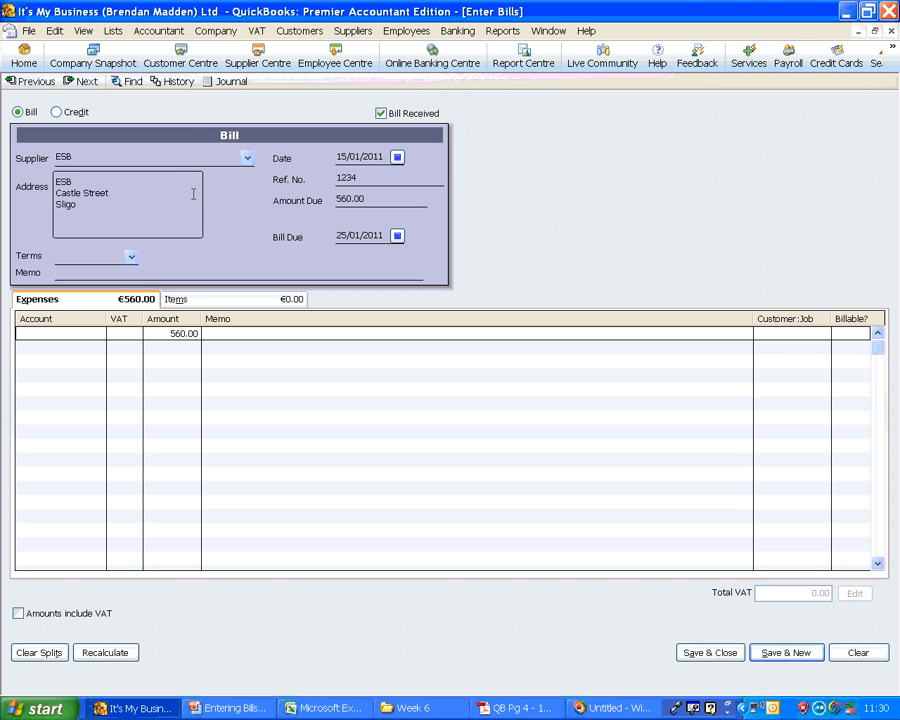
# Switch to the Purchases Day Book in Excel and enter date 15.01.11, name Esb and reference 1234 in row 7
pyautogui.click(325, 708)
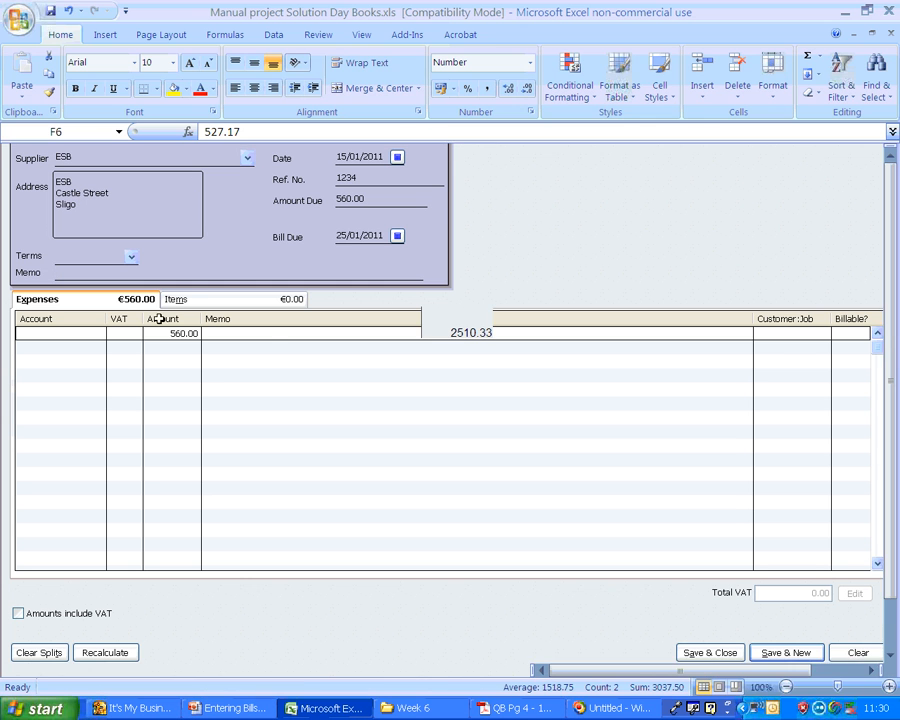
pyautogui.click(53, 367)
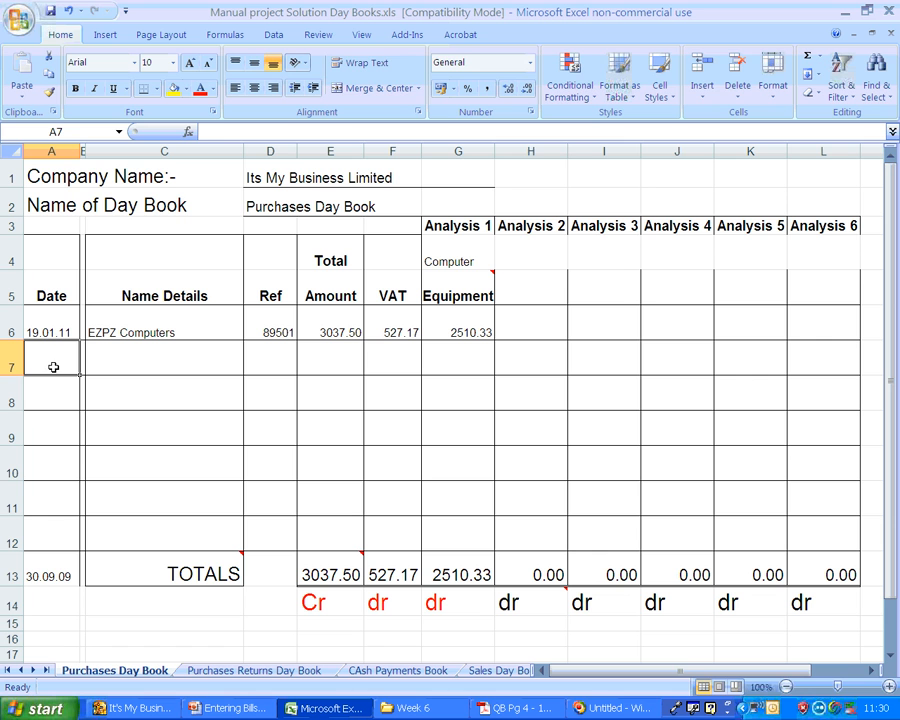
pyautogui.write('15.01.11')
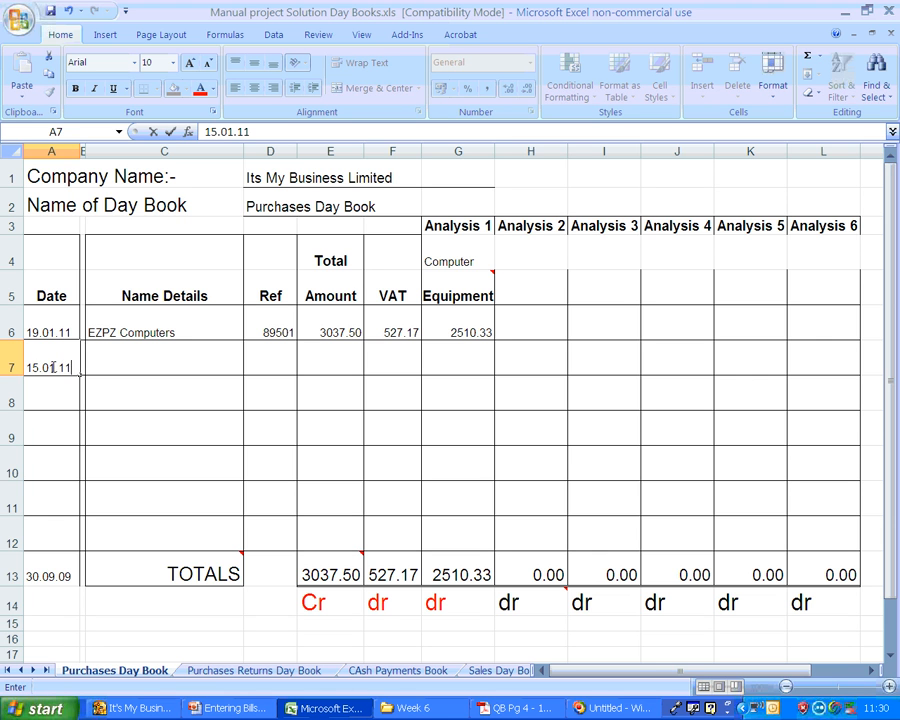
pyautogui.press('Tab')
pyautogui.press('Tab')
pyautogui.write('Esb')
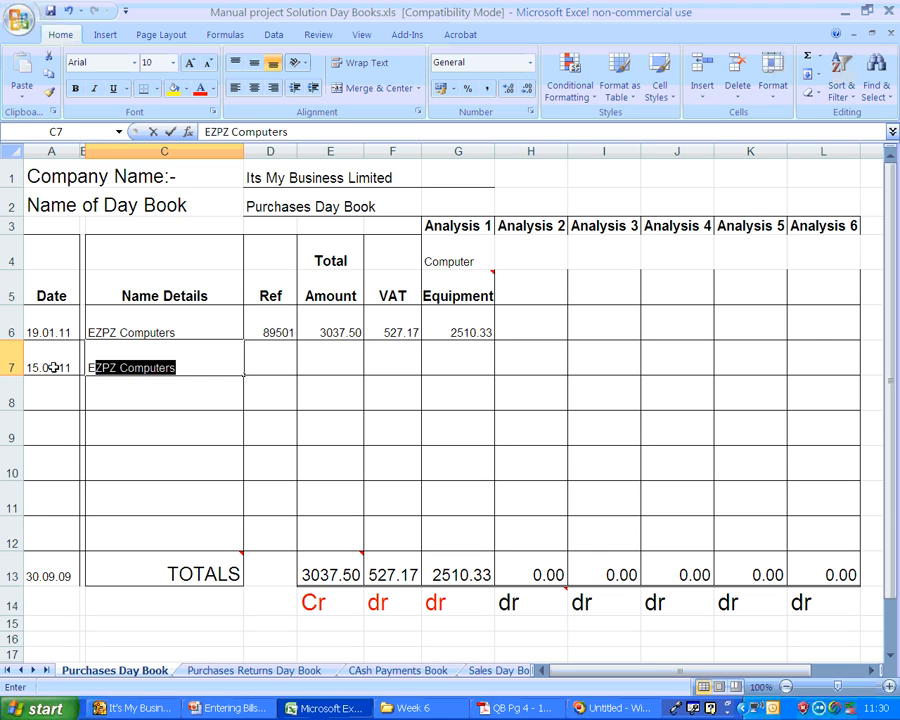
pyautogui.press('Tab')
pyautogui.write('1234')
pyautogui.press('Tab')
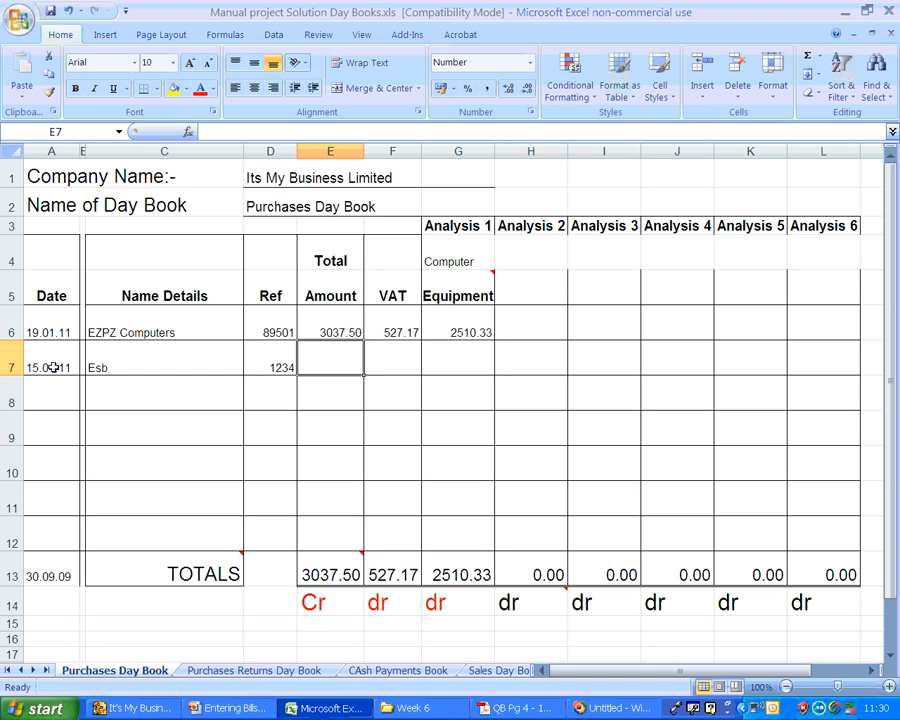
# Enter a total amount of 560.00 and VAT of 66.60 for the Esb invoice in row 7
pyautogui.write('560.00')
pyautogui.press('Tab')
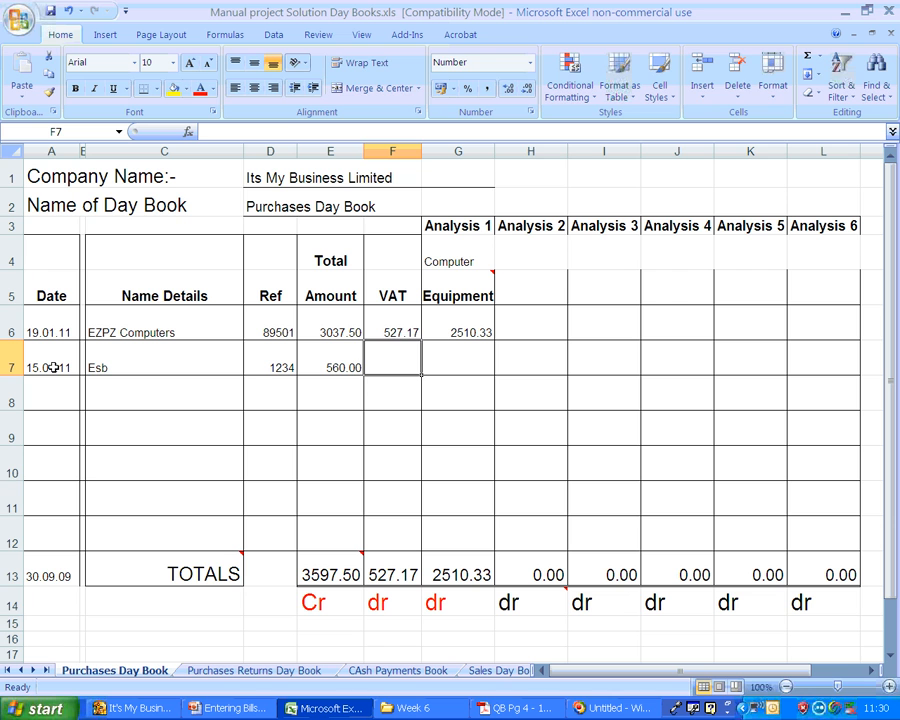
pyautogui.write('66.60')
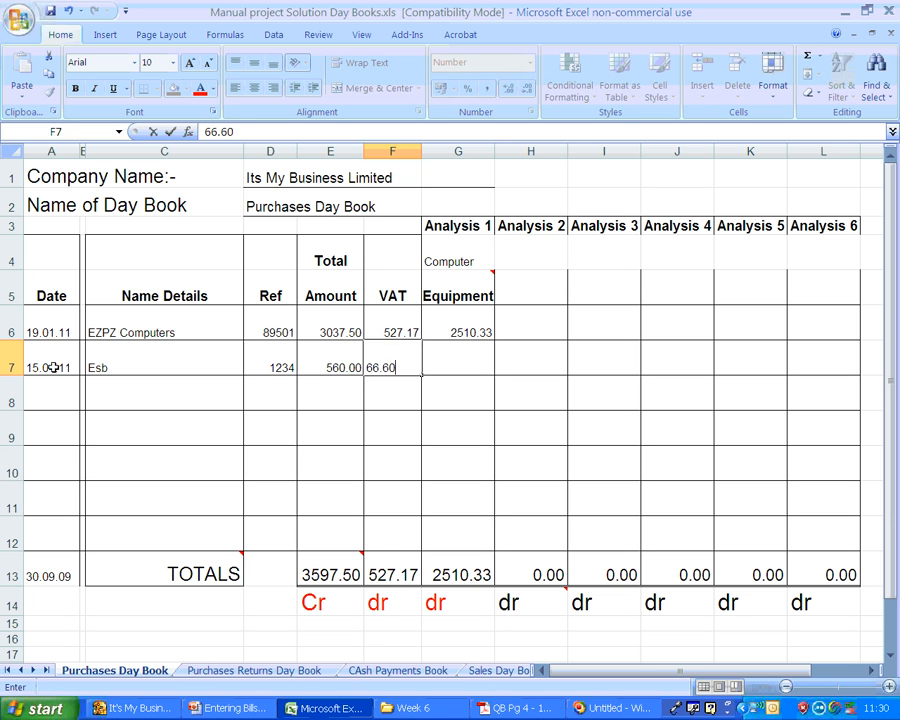
pyautogui.press('Tab')
# Head the Analysis 2 column L & H in H4 and enter the Esb net amount 493.40 in H7
pyautogui.press('Tab')
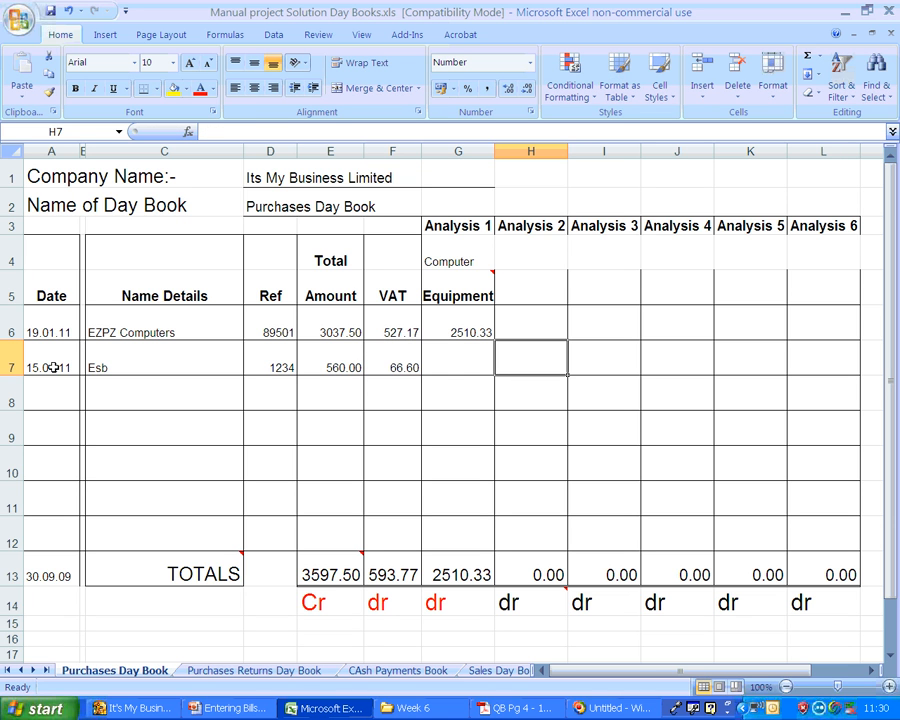
pyautogui.press('Up')
pyautogui.press('Up')
pyautogui.press('Up')
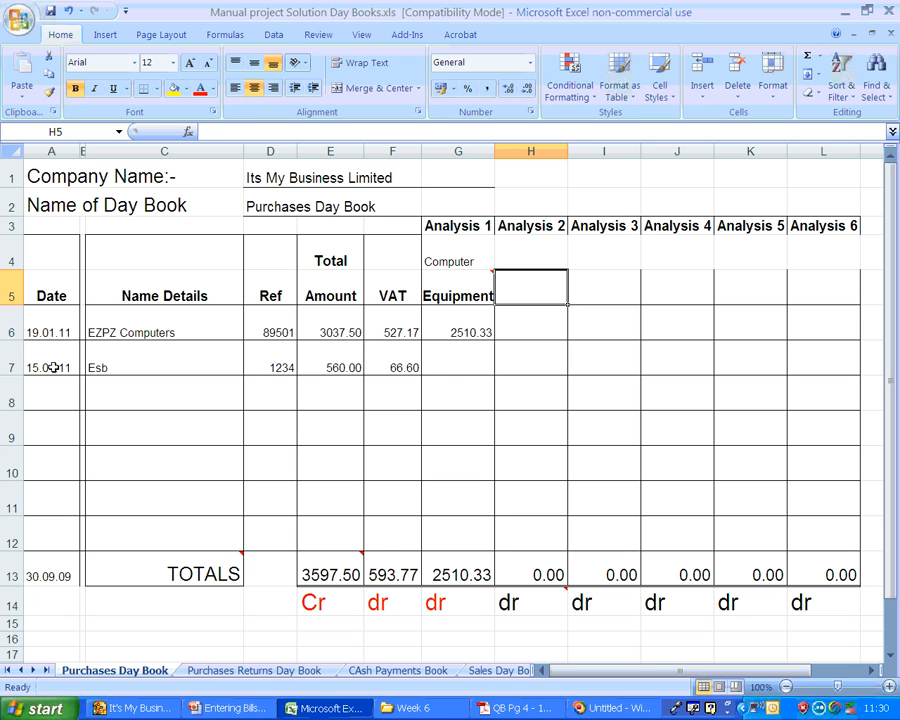
pyautogui.write('L & H')
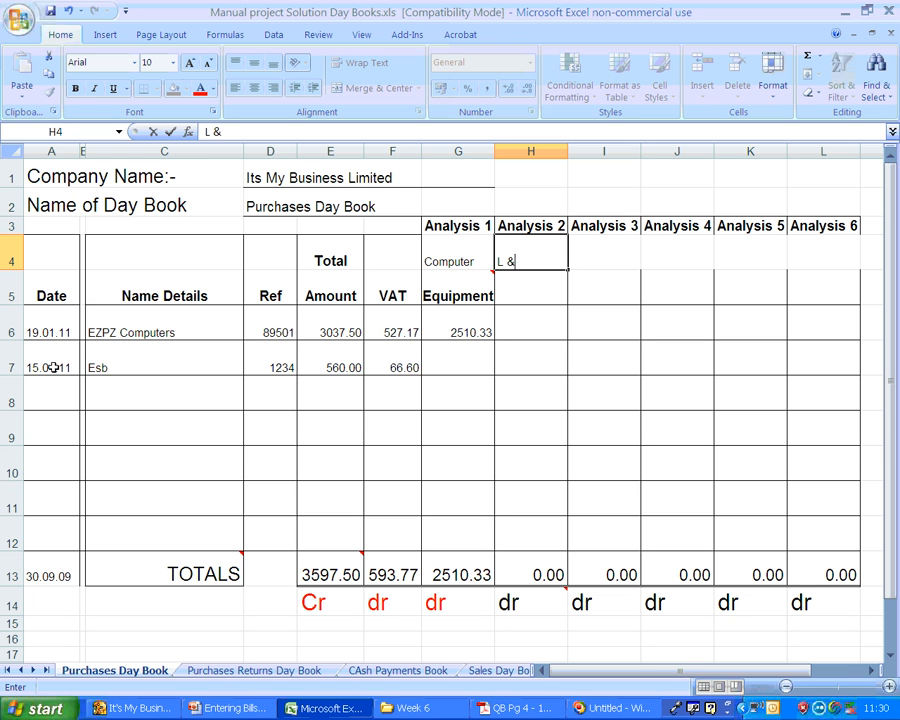
pyautogui.press('Down')
pyautogui.press('Down')
pyautogui.press('Down')
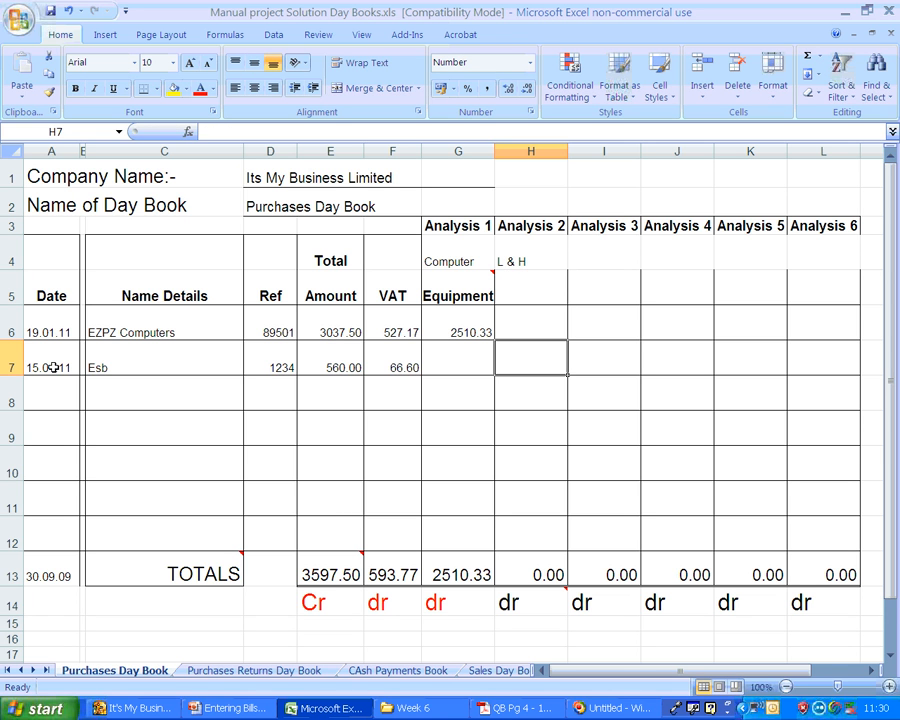
pyautogui.write('493.40')
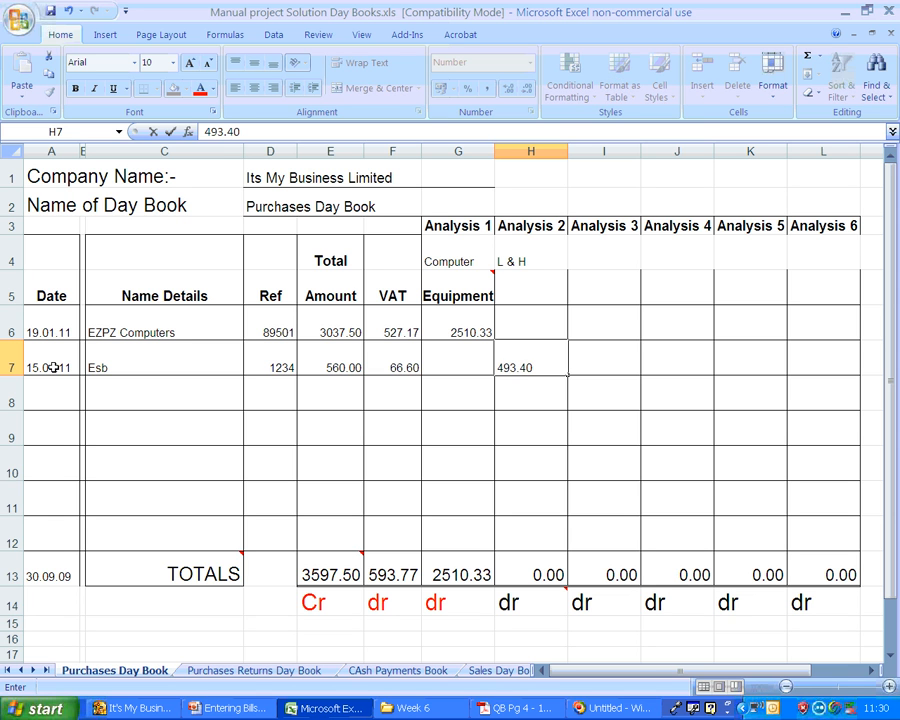
pyautogui.press('Return')
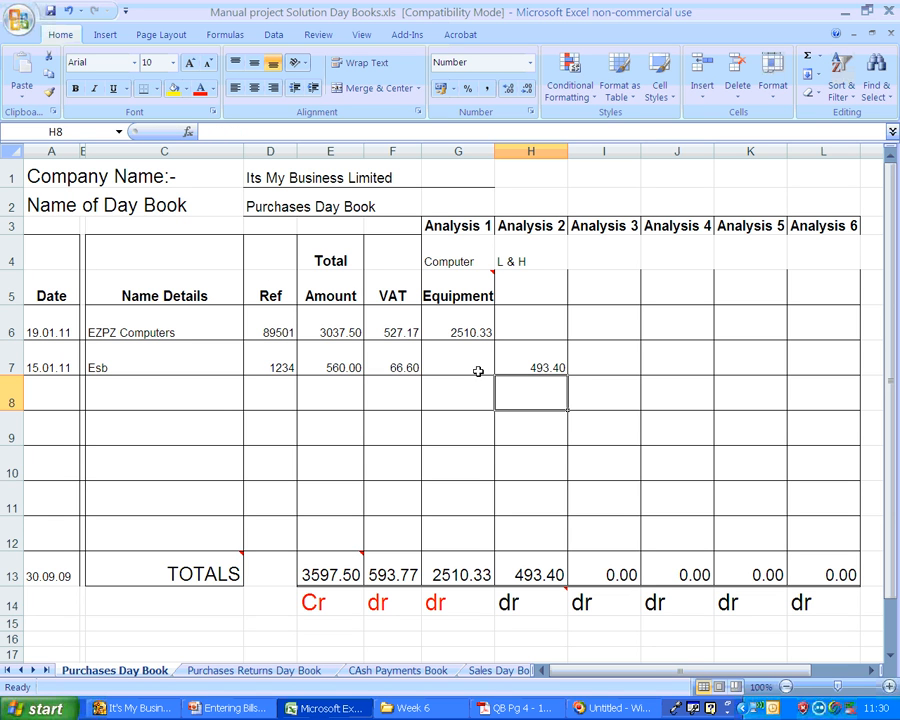
pyautogui.moveTo(446, 245); pyautogui.dragTo(533, 365)
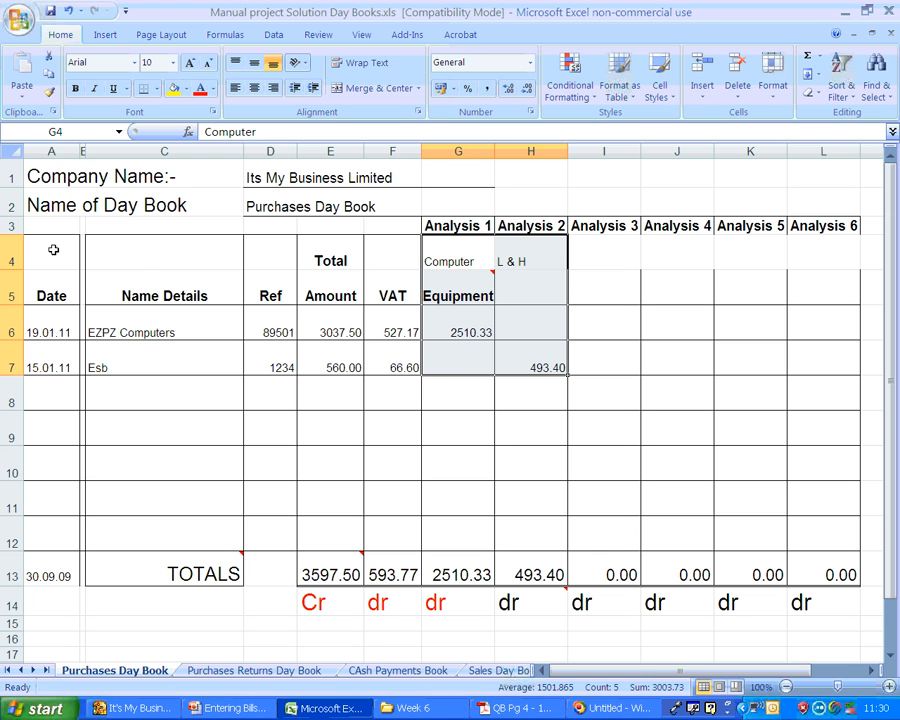
pyautogui.moveTo(14, 351); pyautogui.dragTo(226, 356)
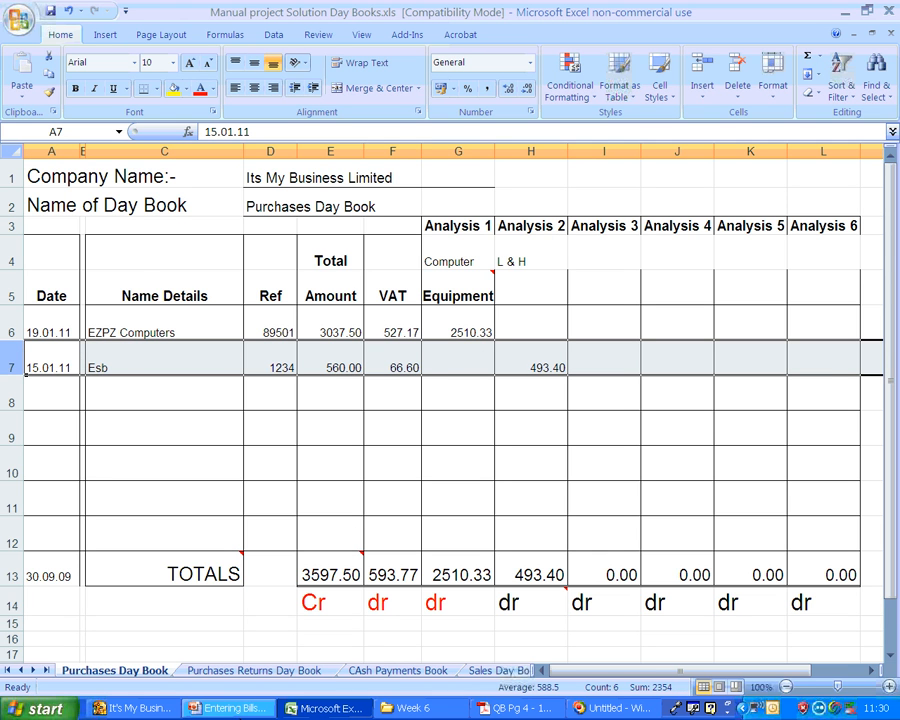
# Switch back to QuickBooks and assign the ESB bill's expense line to the Utilities: Gas and Electric account
pyautogui.hotkey('alt', 'Tab')
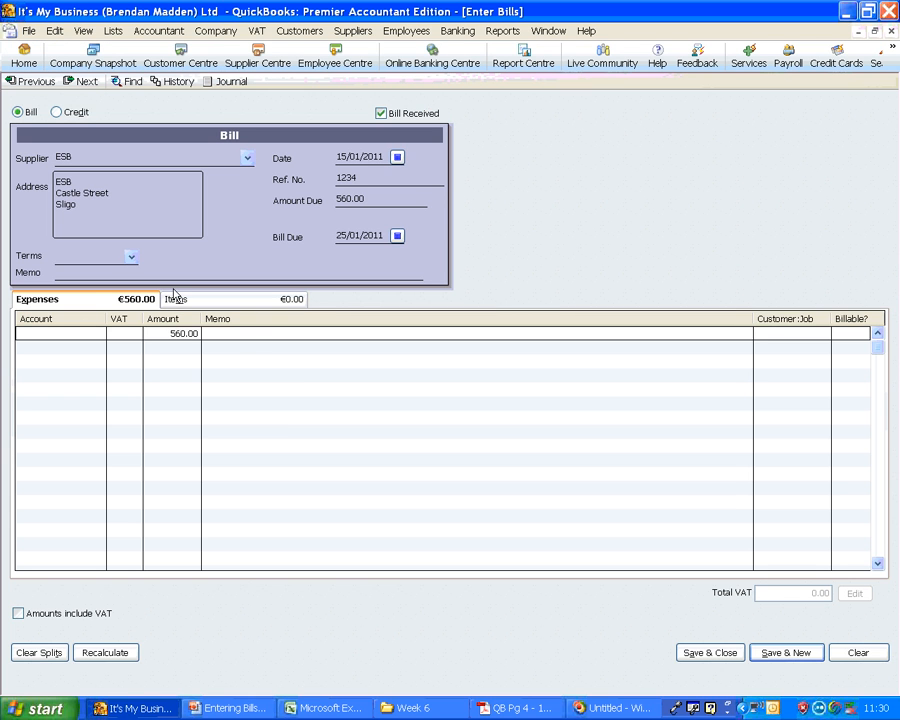
pyautogui.press('Tab')
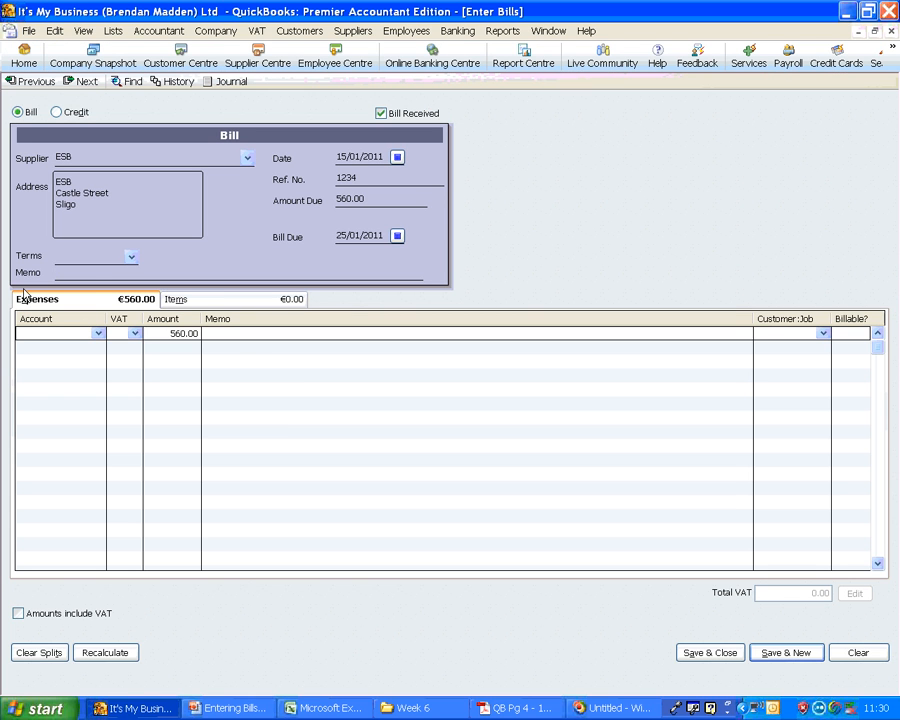
pyautogui.click(99, 334)
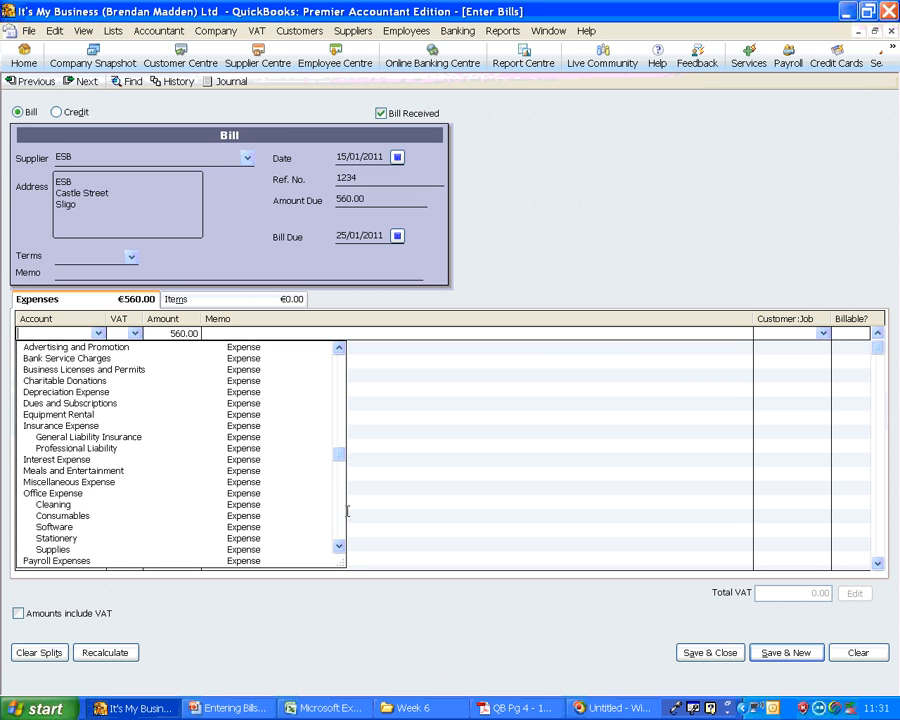
pyautogui.click(339, 548)
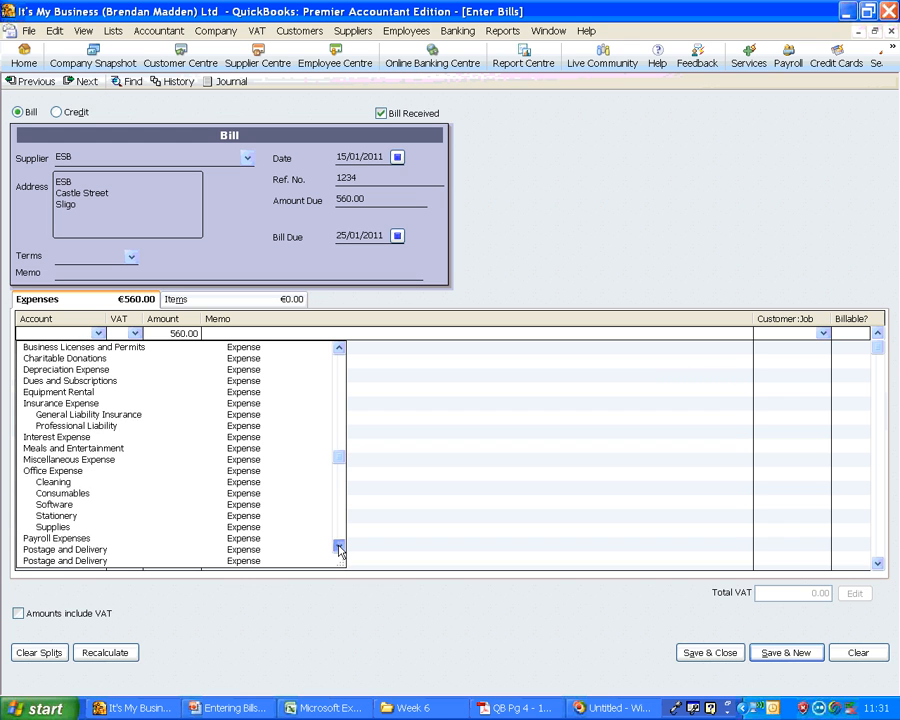
pyautogui.click(339, 548)
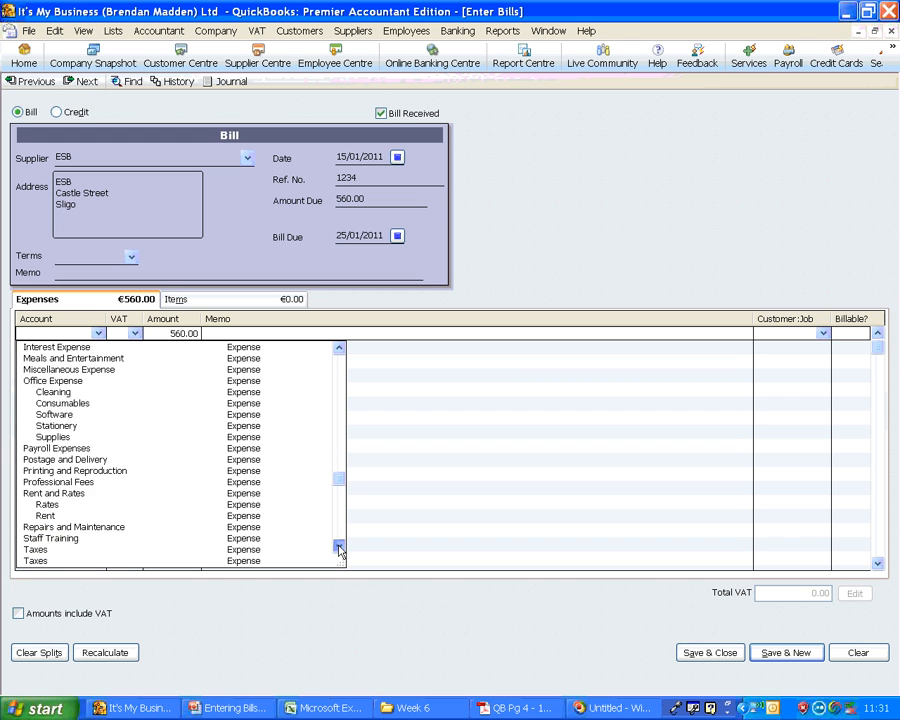
pyautogui.click(339, 548)
pyautogui.click(339, 548)
pyautogui.click(339, 548)
pyautogui.click(339, 548)
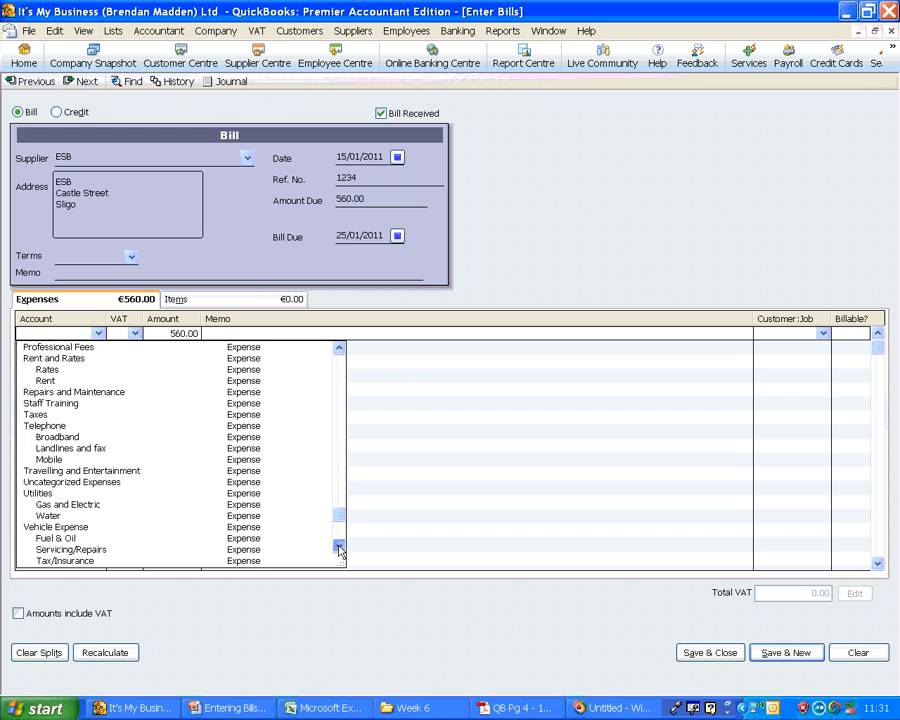
pyautogui.click(79, 510)
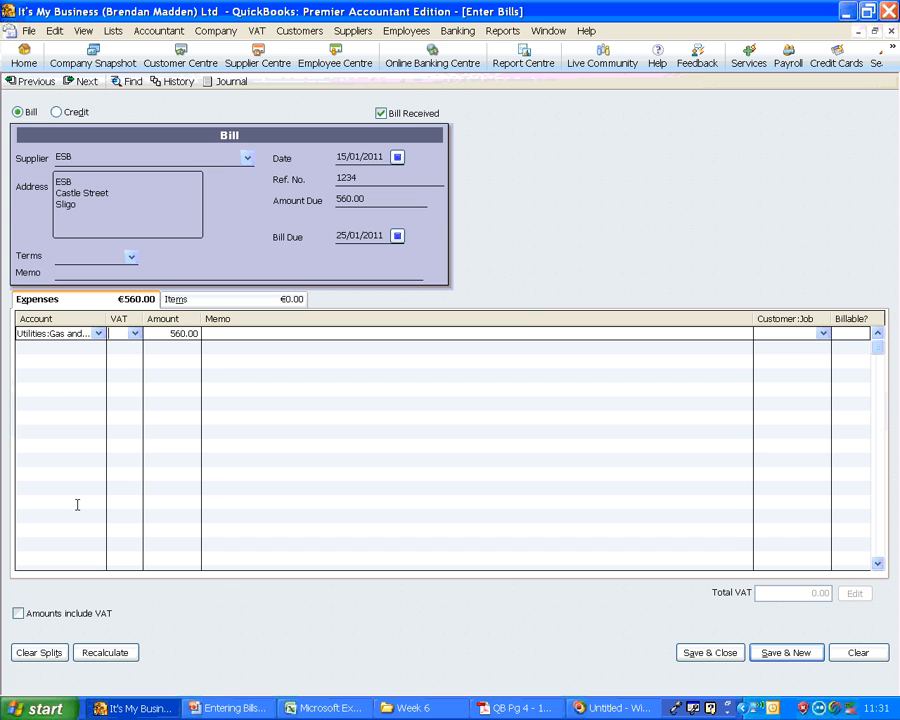
# Apply VAT code RNR (Purch Not Resale, 13.5%) to the ESB expense line and set its net amount to 493.40
pyautogui.click(135, 334)
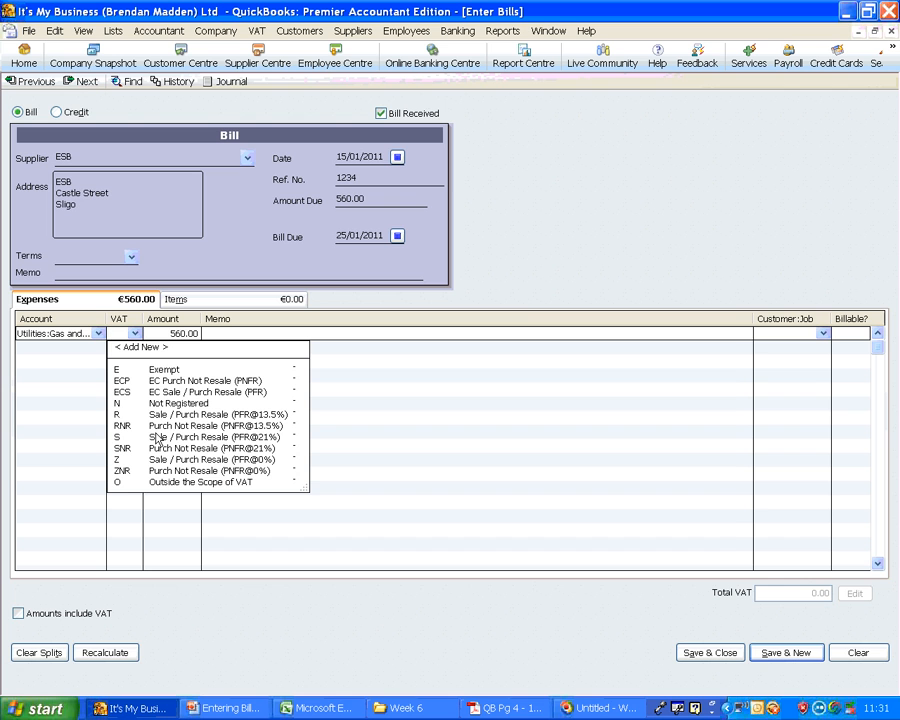
pyautogui.click(258, 427)
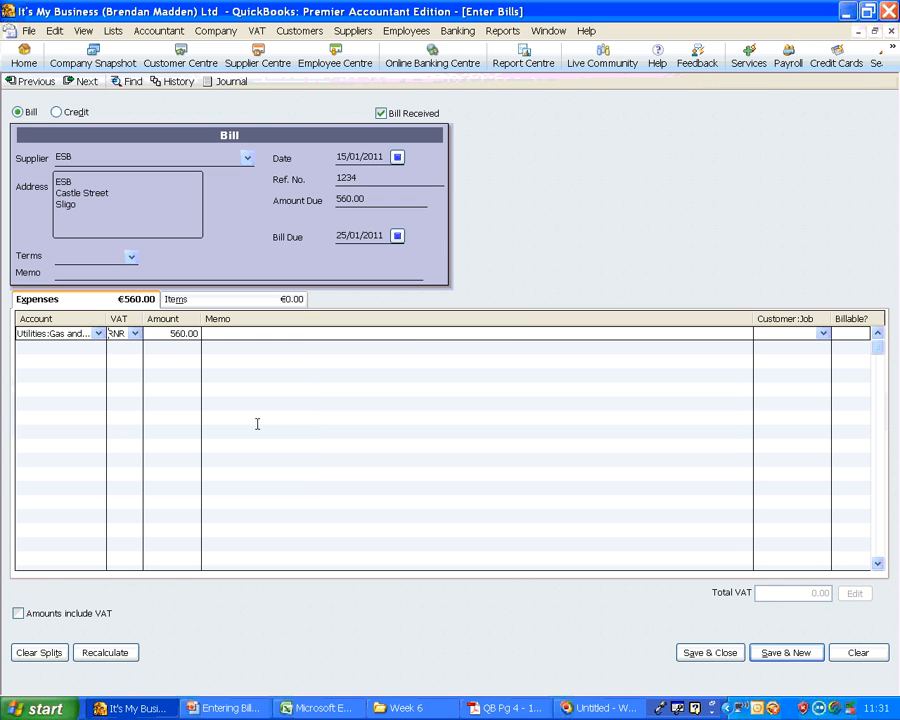
pyautogui.press('Tab')
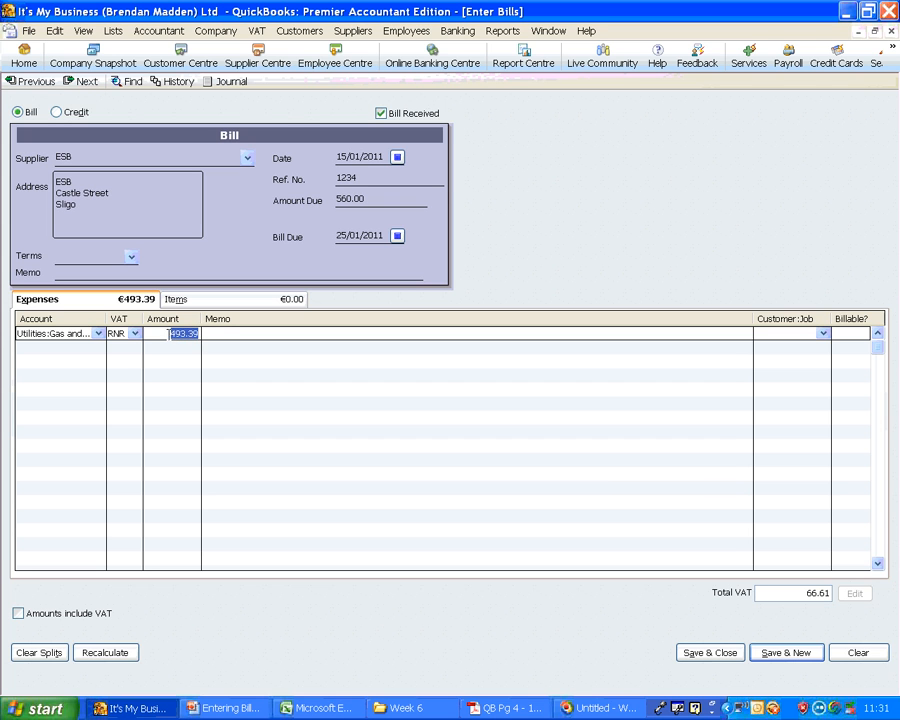
pyautogui.press('Tab')
pyautogui.press('Delete')
pyautogui.press('Delete')
pyautogui.write('40')
pyautogui.press('Tab')
# Set the ESB bill's total VAT to 66.60, then save and close it, accepting the back-dated transaction
pyautogui.click(824, 592)
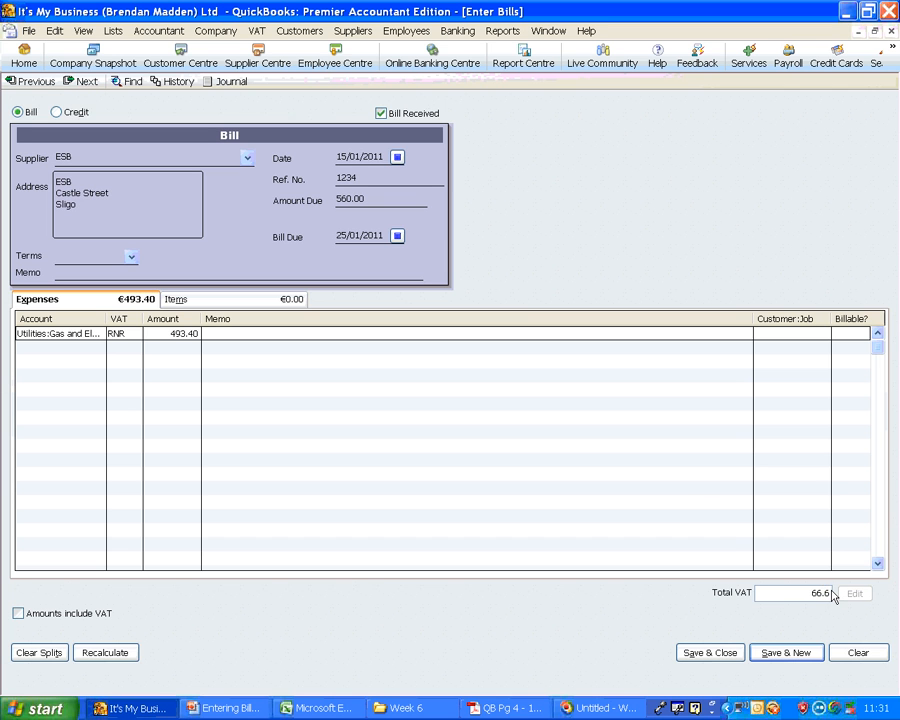
pyautogui.press('Tab')
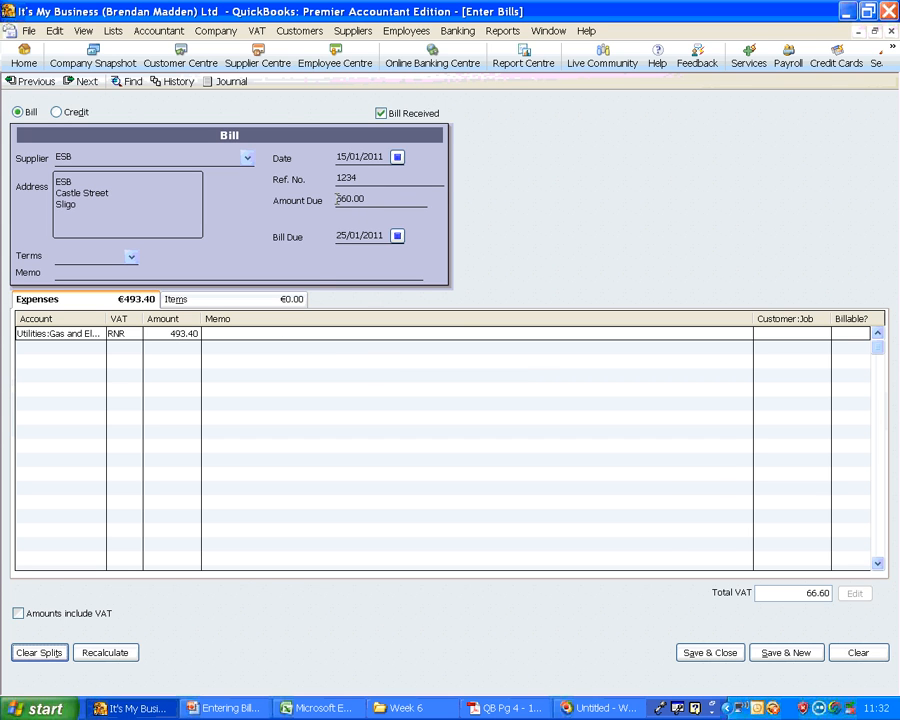
pyautogui.click(714, 653)
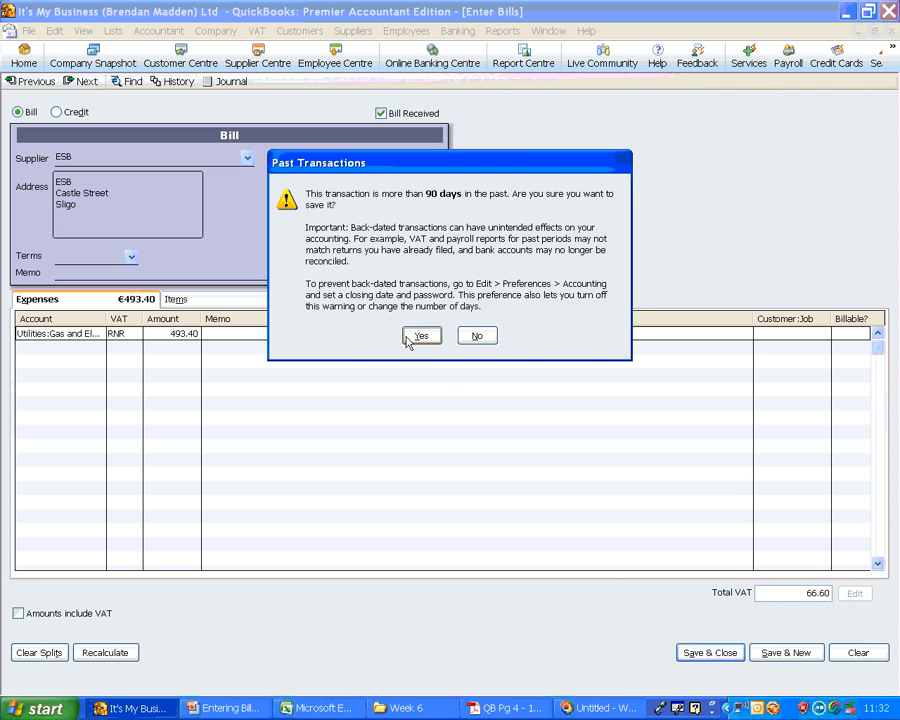
pyautogui.click(419, 337)
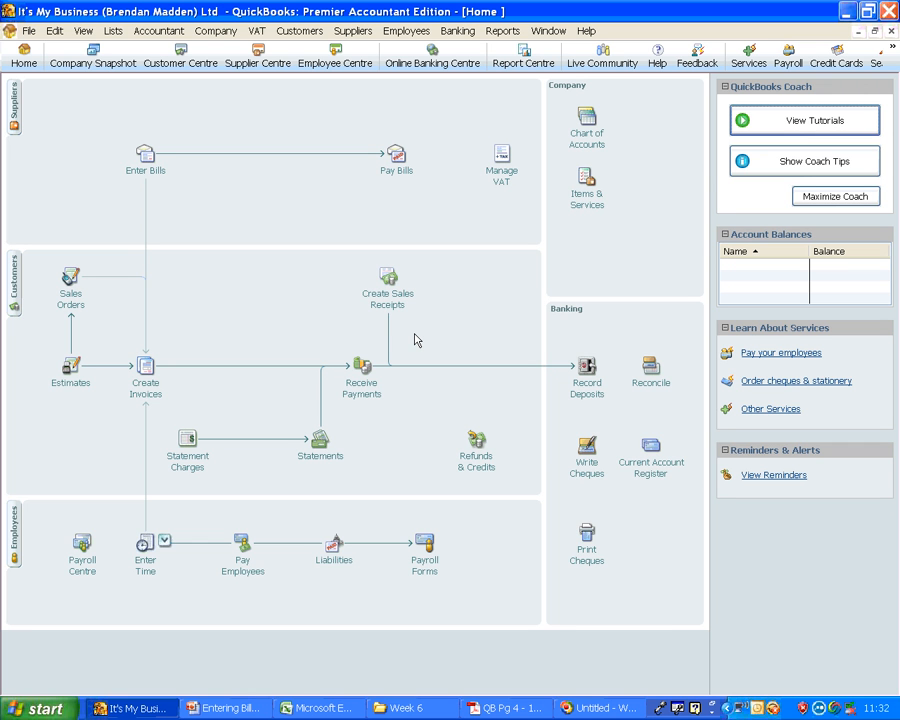
# Open a new bill form as a supplier credit, then switch to the Entering Bills presentation
pyautogui.click(146, 155)
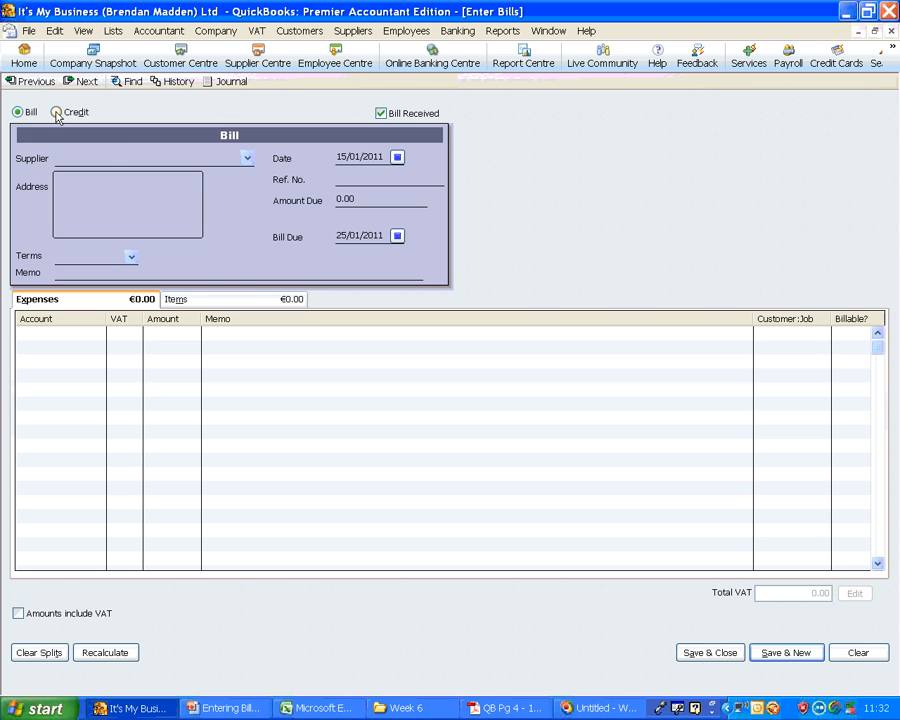
pyautogui.click(56, 113)
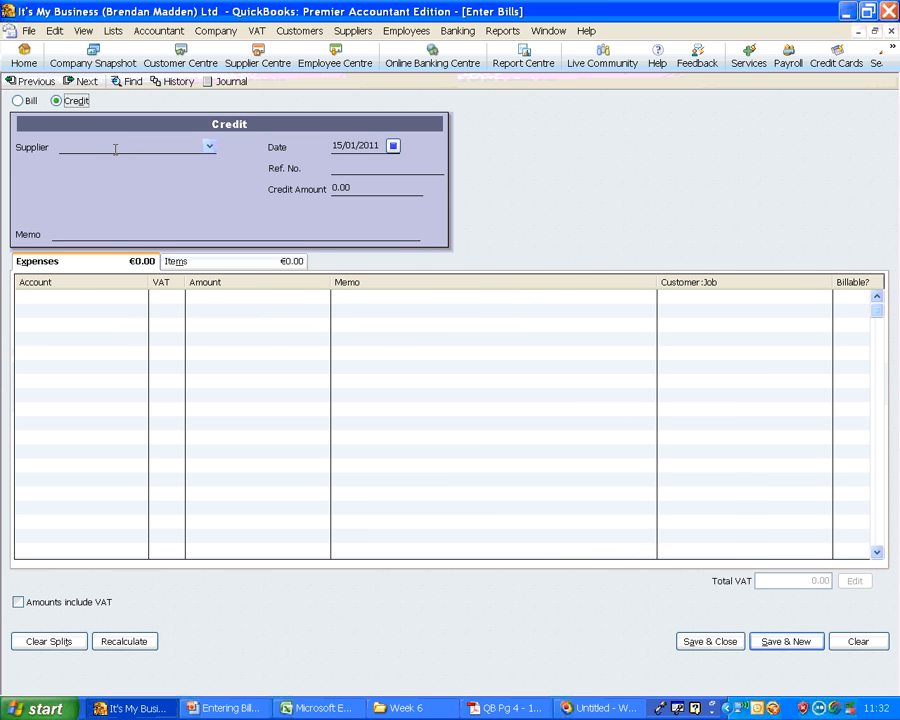
pyautogui.click(61, 295)
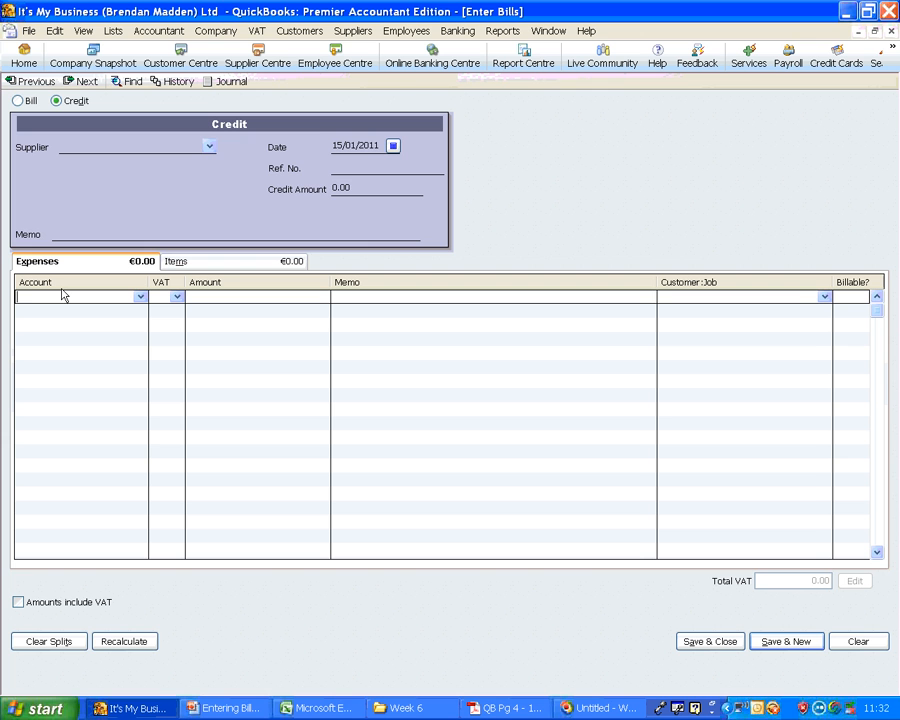
pyautogui.click(228, 706)
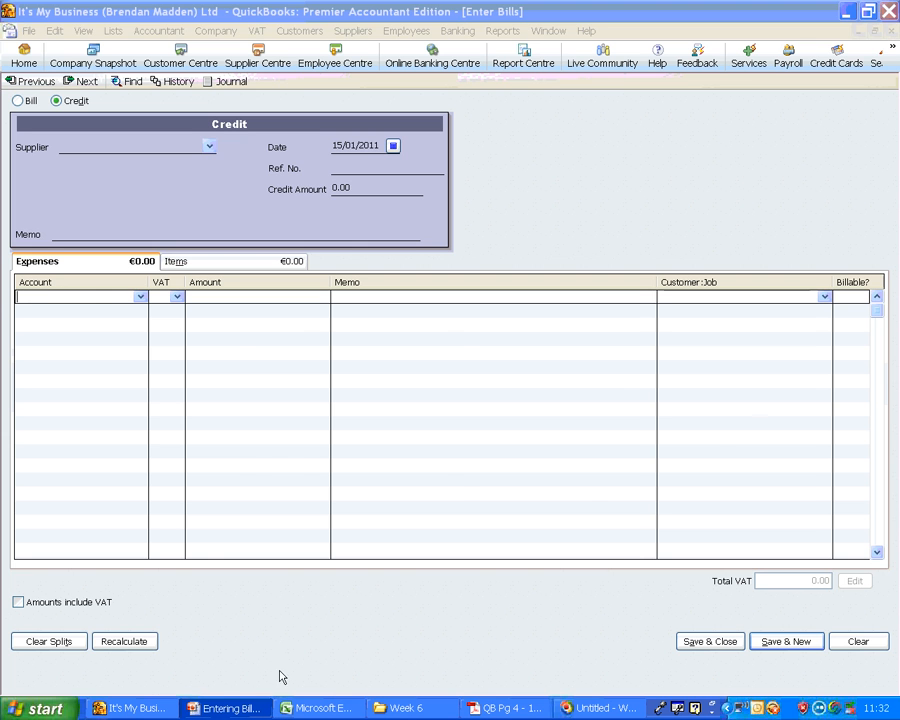